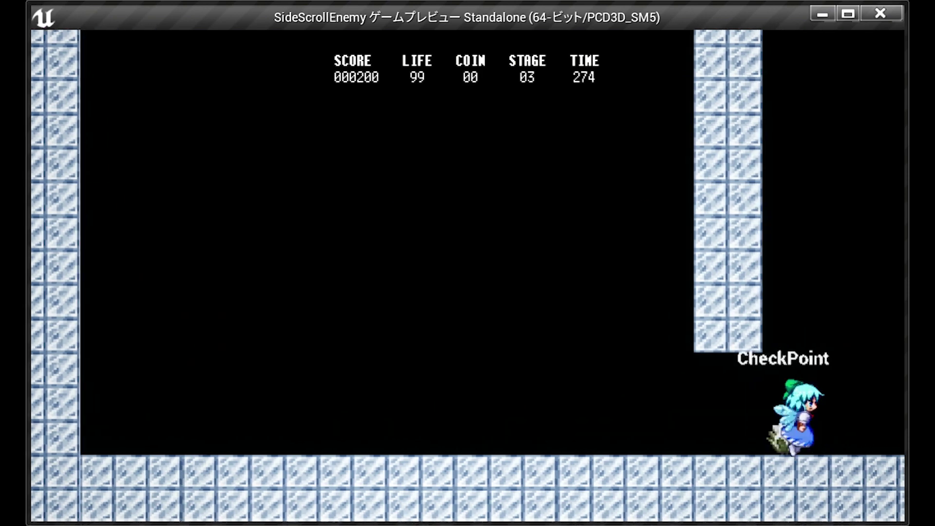
Run Cirno right onto the chain, drop down and stomp two rabbits, then continue into the next room
key("space")
key("Right")
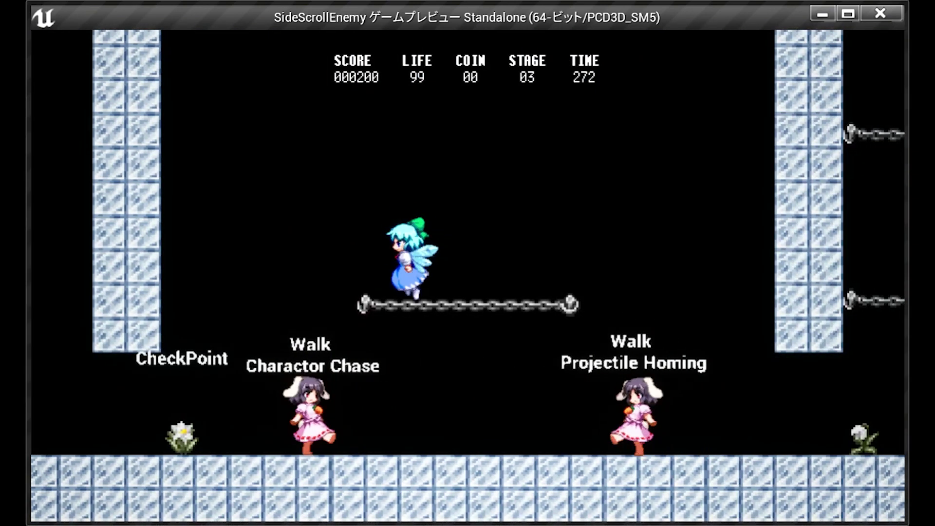
key("Right")
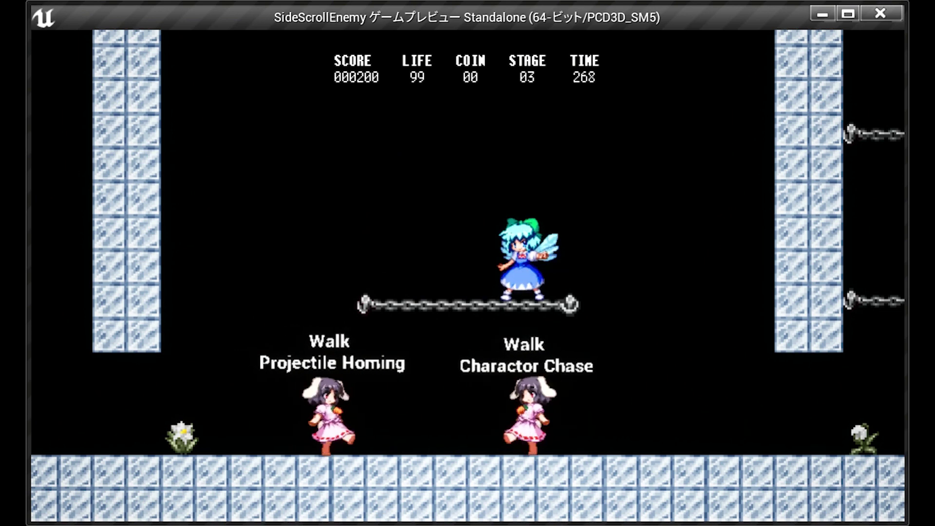
key("Down")
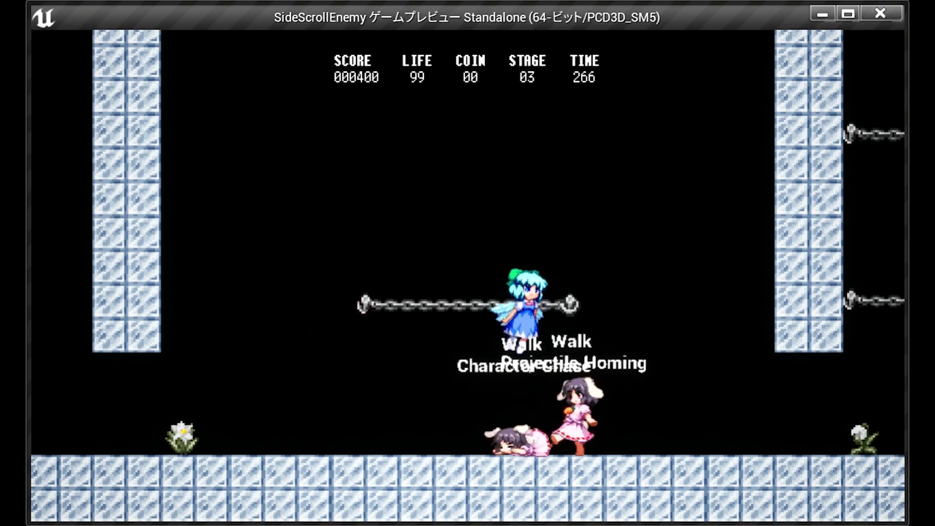
key("Right")
key("space")
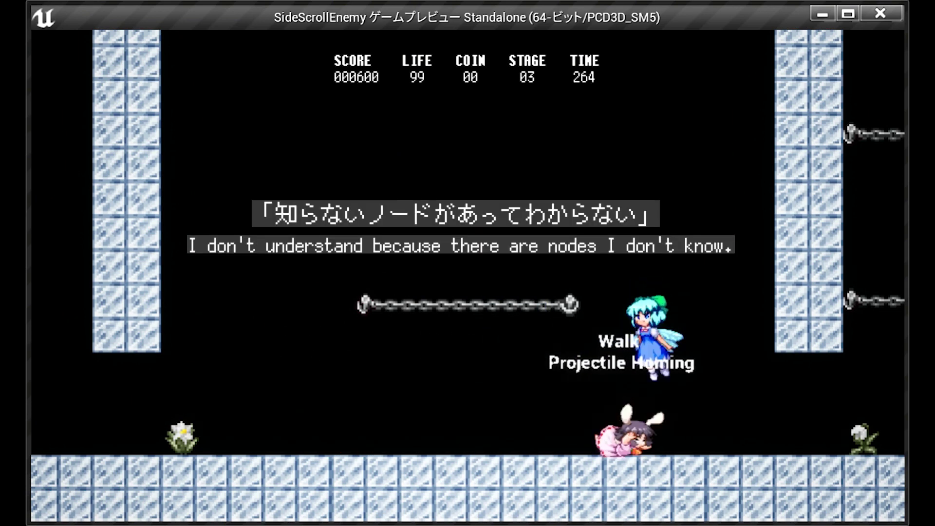
key("Right")
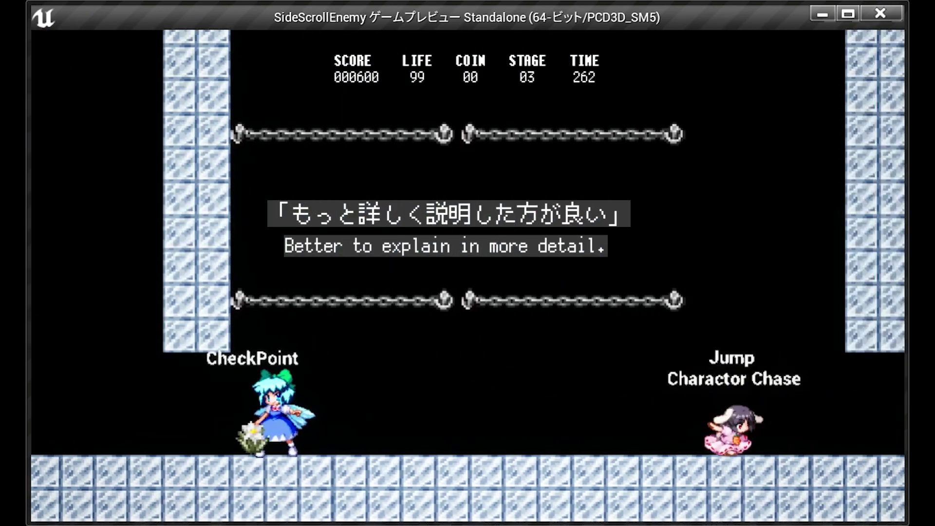
key("Right")
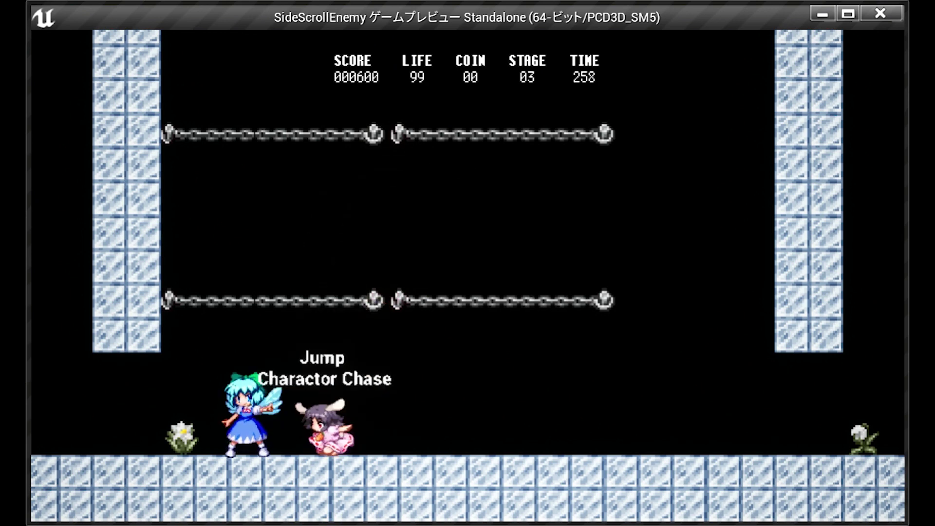
key("Right")
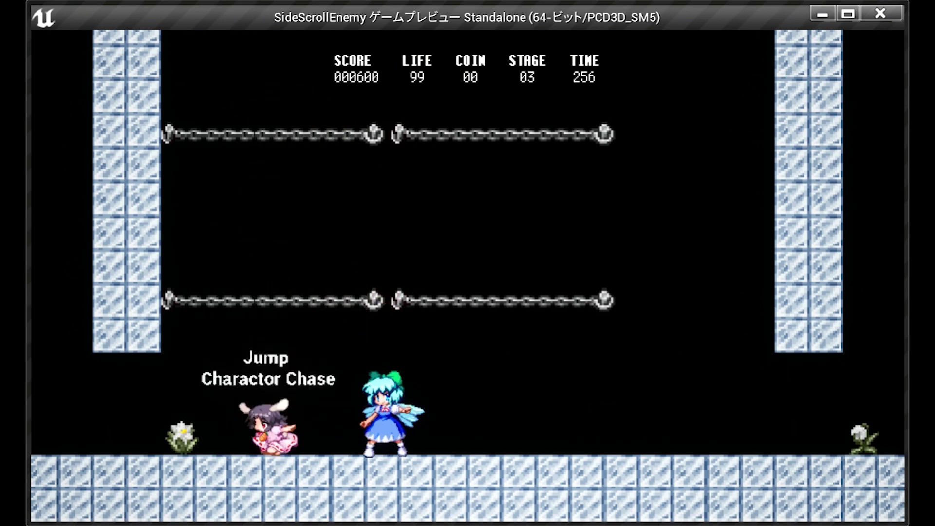
Jump Cirno across the lower and upper chains, then head right along the lower chain
key("Right")
key("space")
key("space")
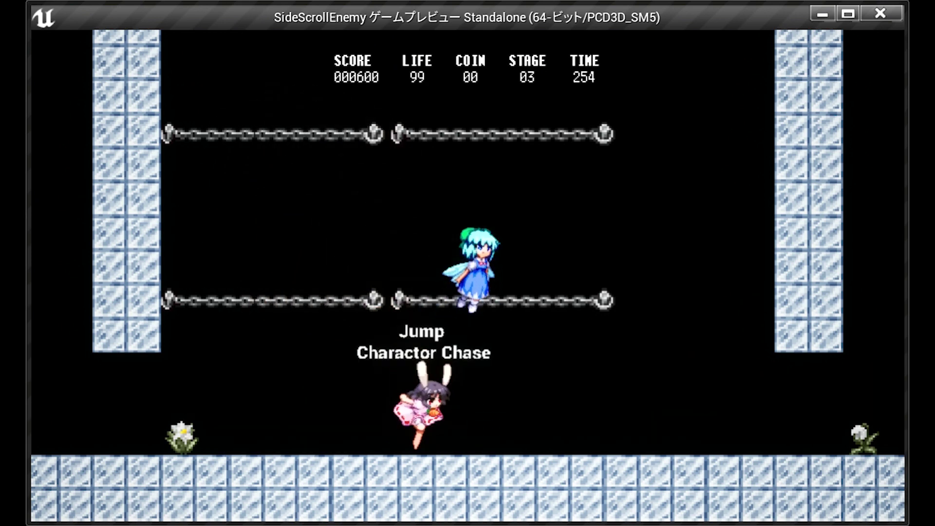
key("Right")
key("space")
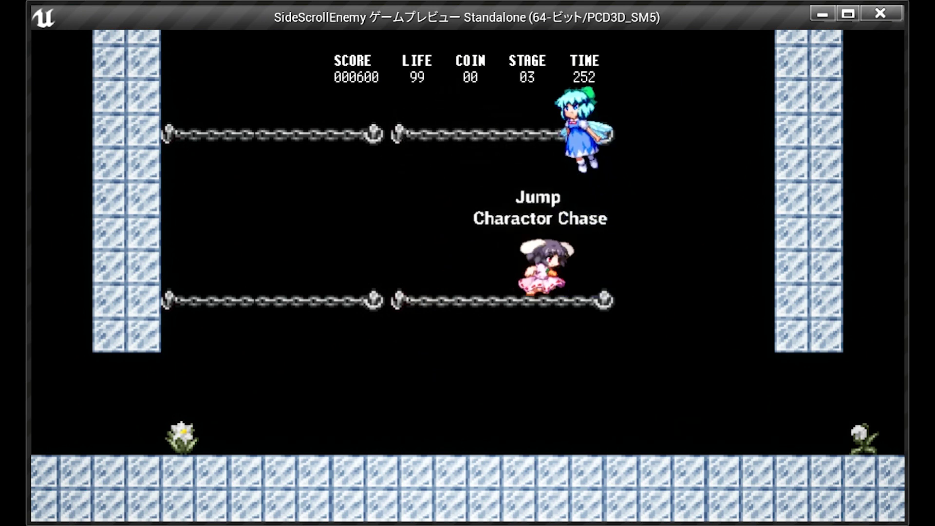
key("Left")
key("space")
key("space")
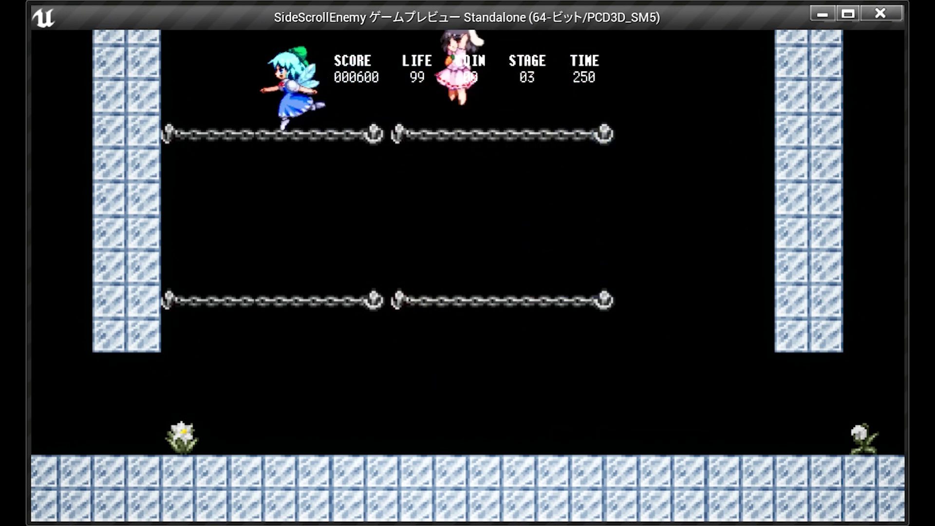
key("Left")
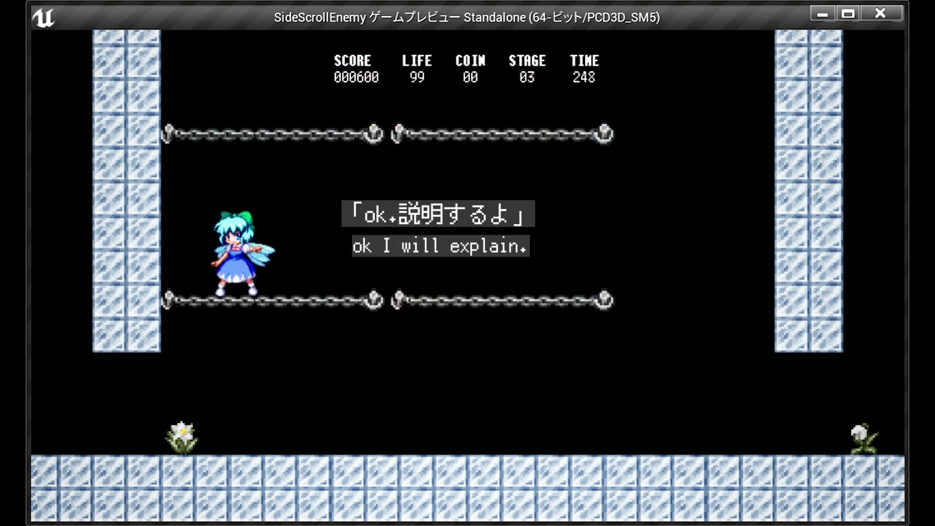
key("Left")
key("Right")
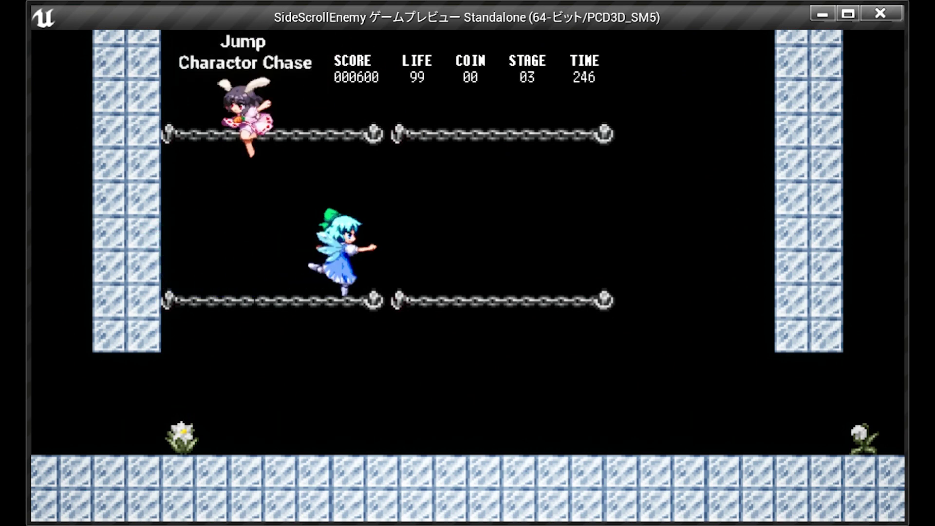
key("Right")
key("Right")
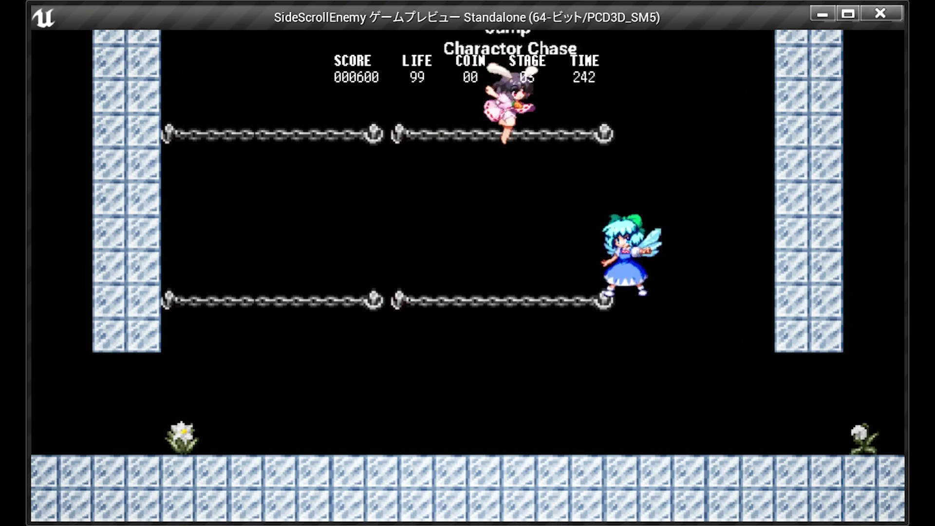
Jump up to stomp another rabbit, then move Cirno right past the checkpoint
key("space")
key("Left")
key("Right")
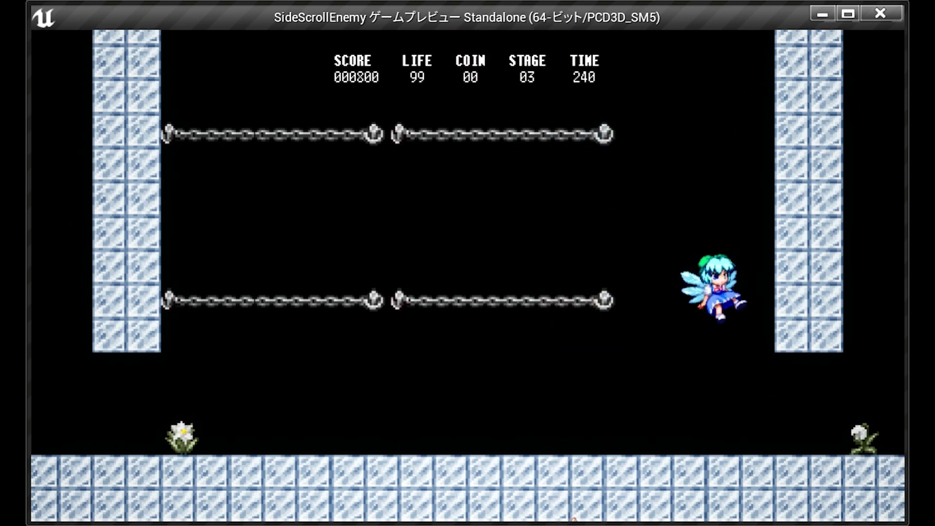
key("Left")
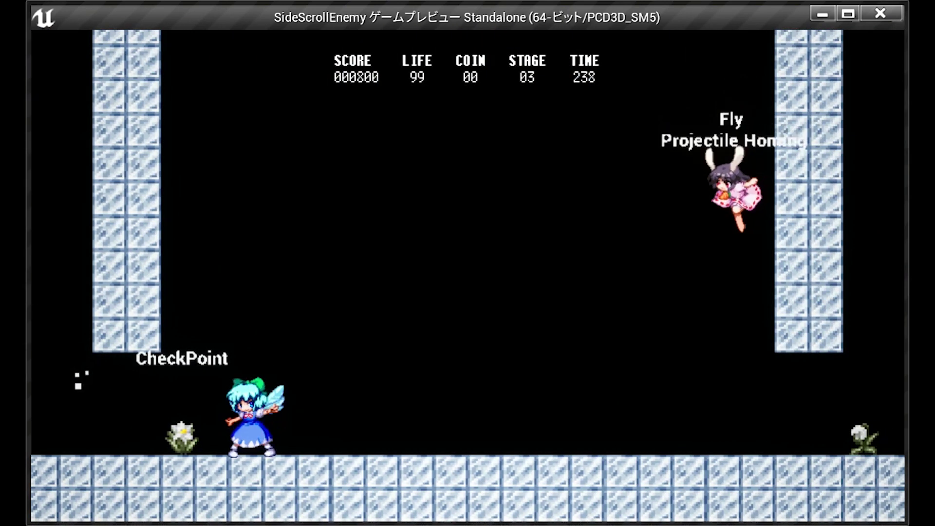
key("Right")
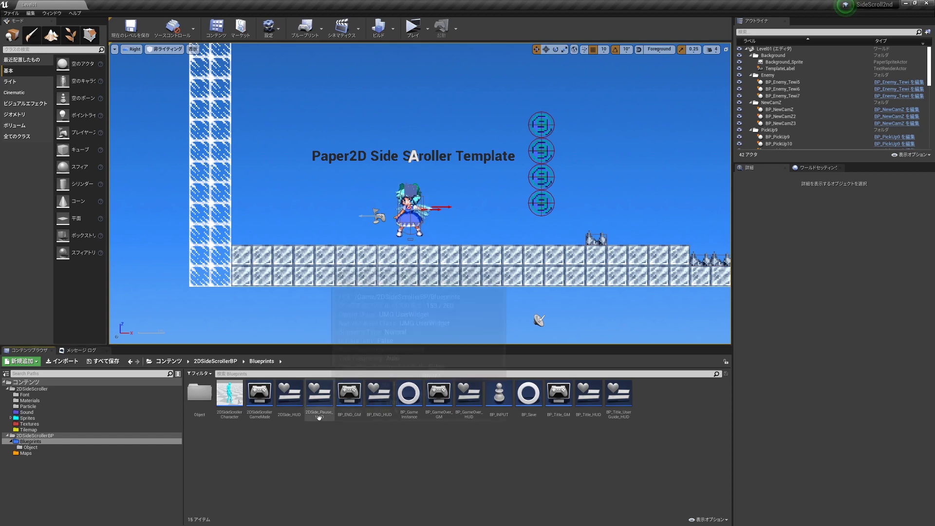
Create a level named Level03 in Maps and open it, choosing Don't Save for the current level
left_click(27, 453)
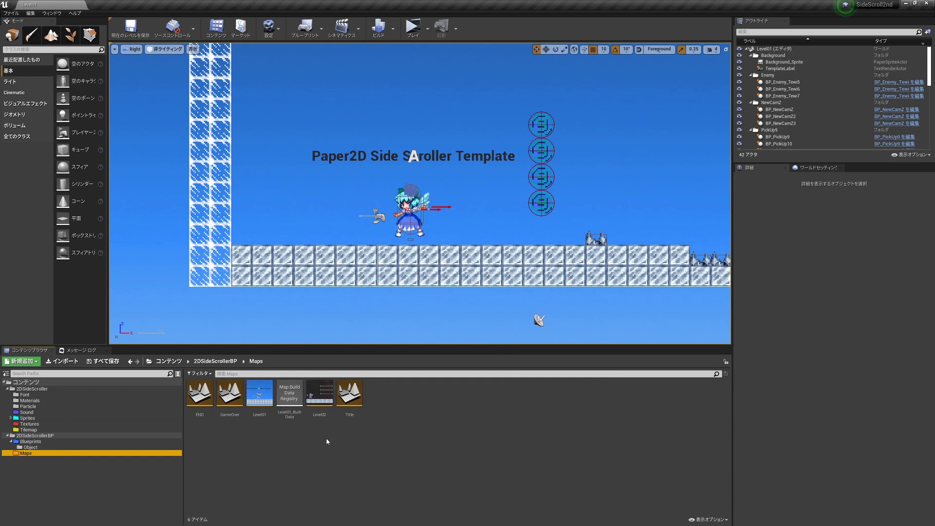
right_click(405, 390)
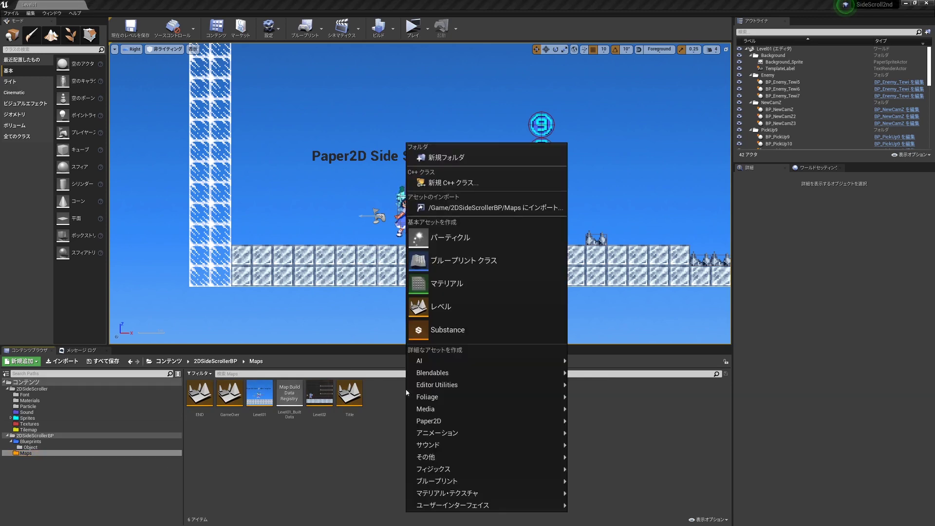
left_click(441, 307)
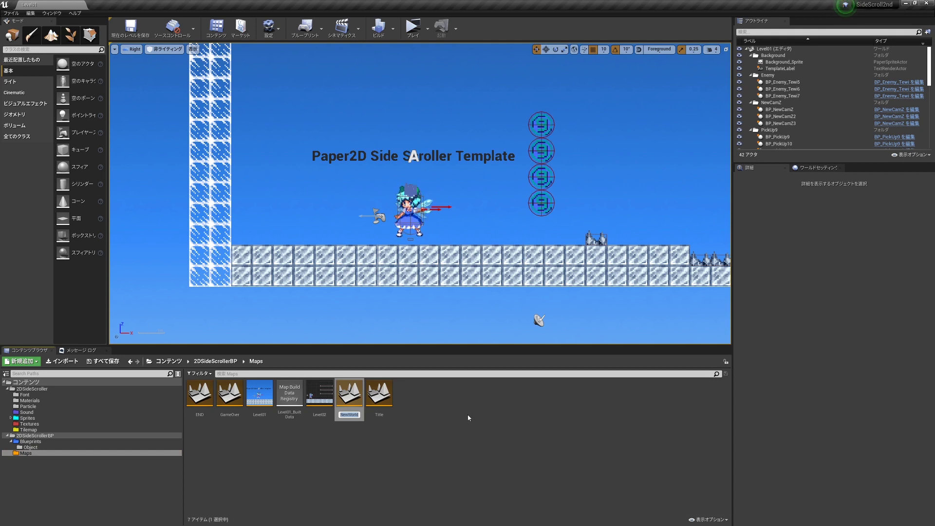
type("Level")
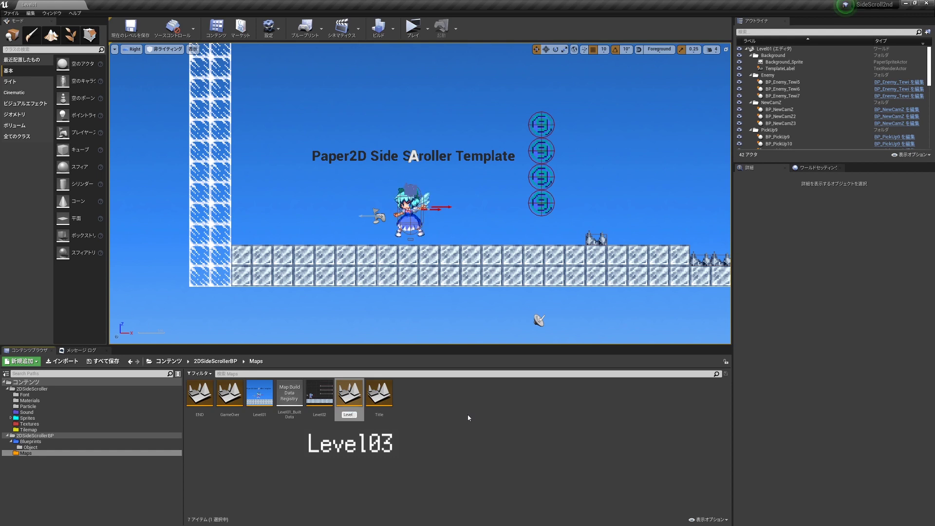
type("03")
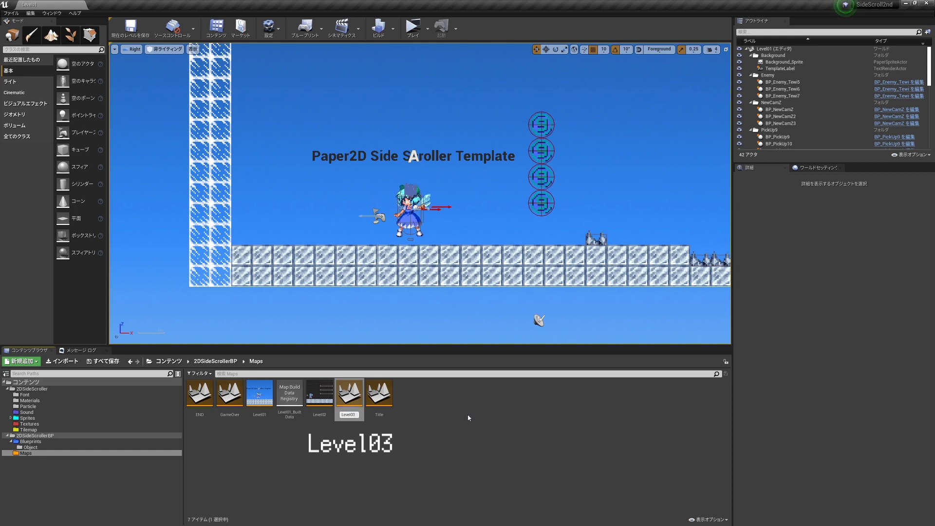
key("Return")
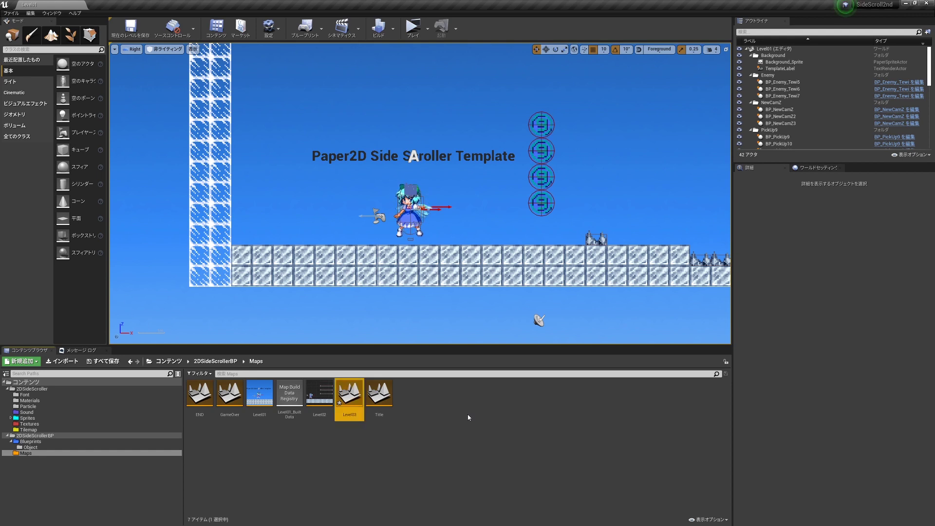
double_click(349, 392)
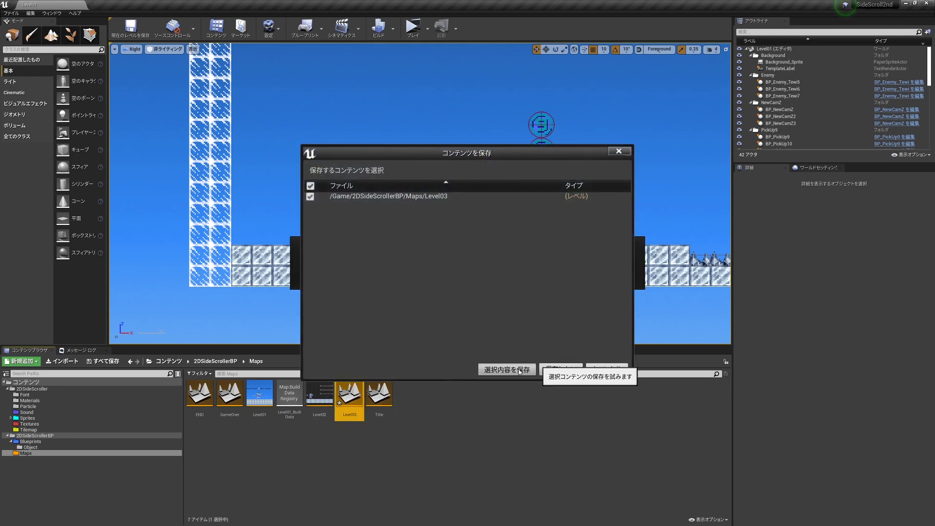
left_click(543, 369)
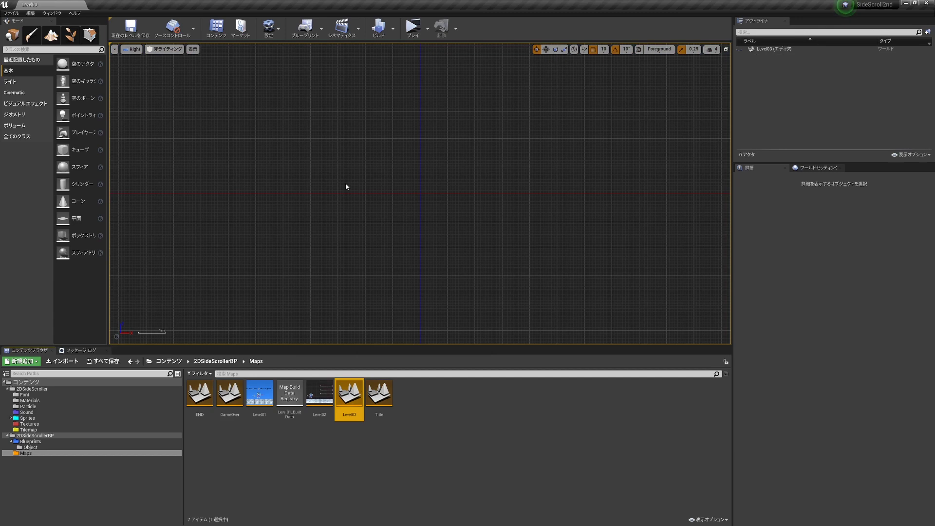
Create a tile map named Stage03 from the ice dungeon tile set in the Tilemap folder, then select it
scroll(421, 228, "down", 3)
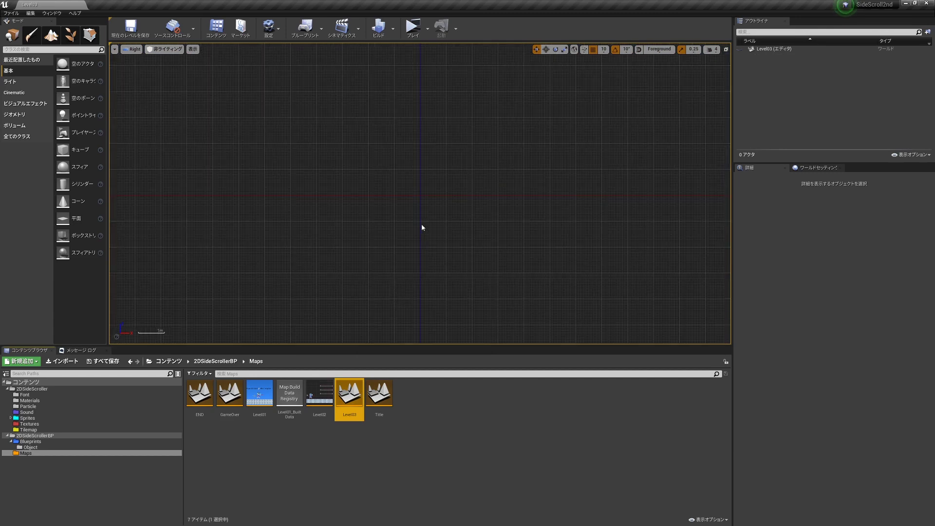
scroll(422, 228, "up", 2)
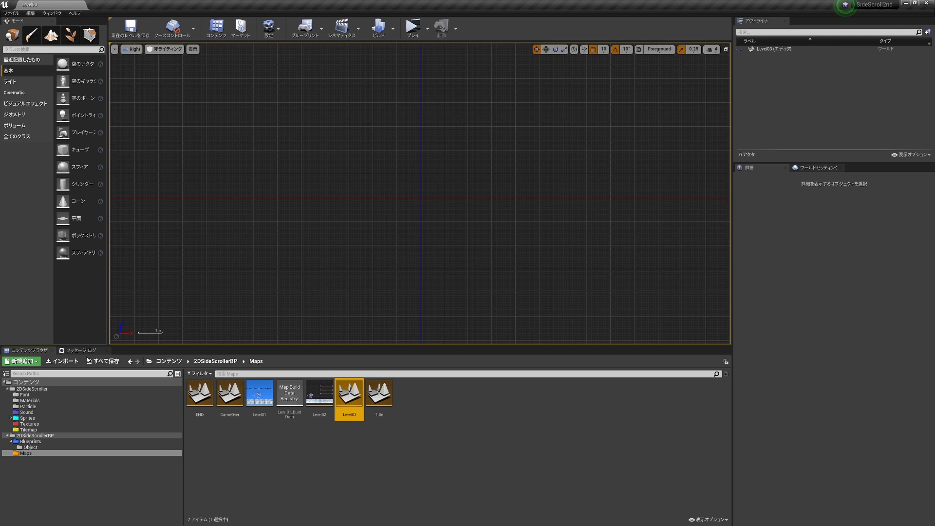
left_click(42, 431)
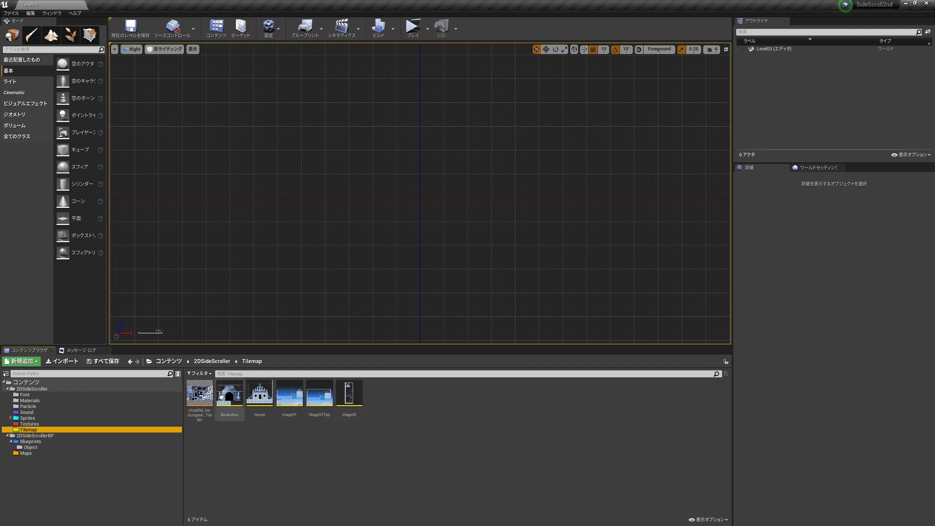
right_click(189, 399)
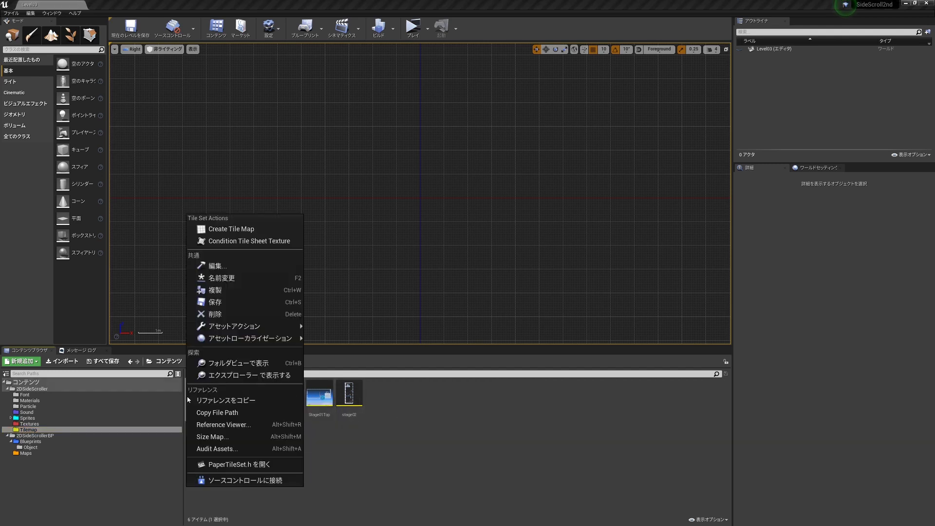
left_click(244, 229)
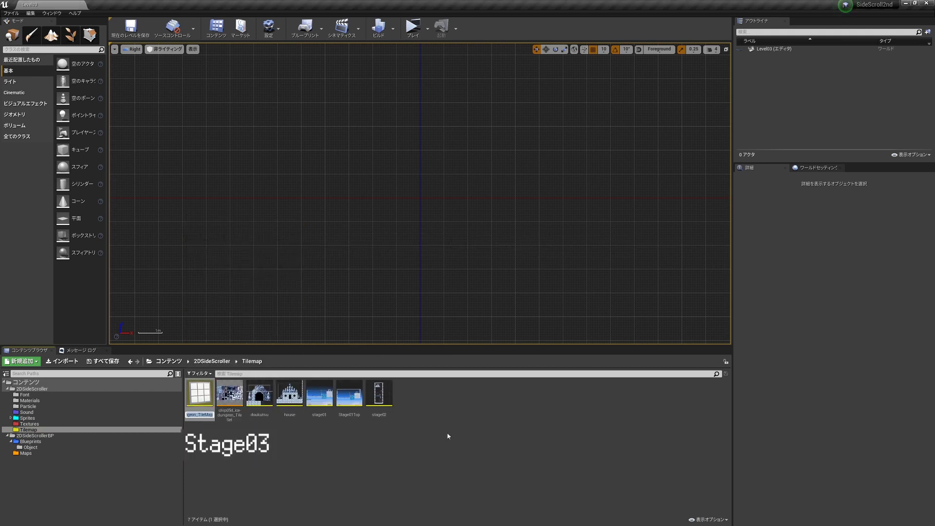
type("Stage03")
key("Return")
left_click(416, 402)
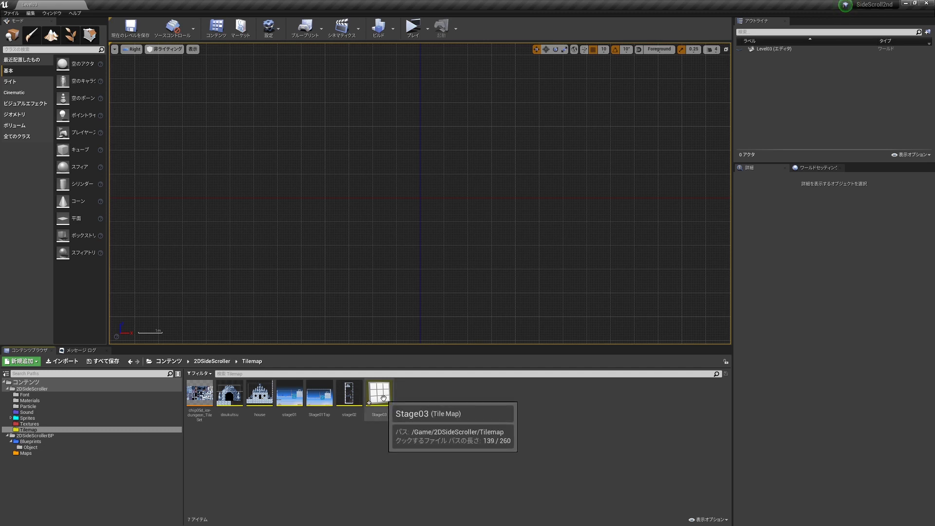
left_click(383, 398)
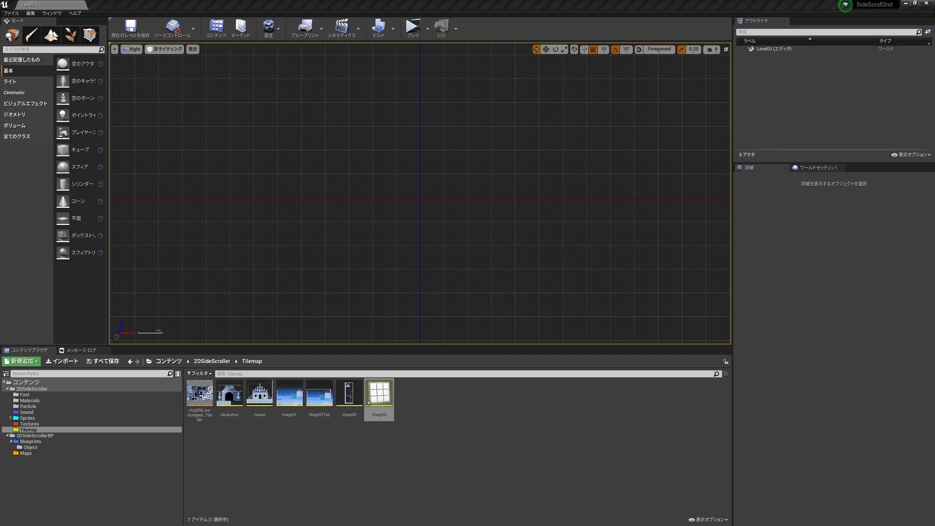
Open Stage03 in the tile map editor and set its Map Width and Map Height to 20
double_click(369, 403)
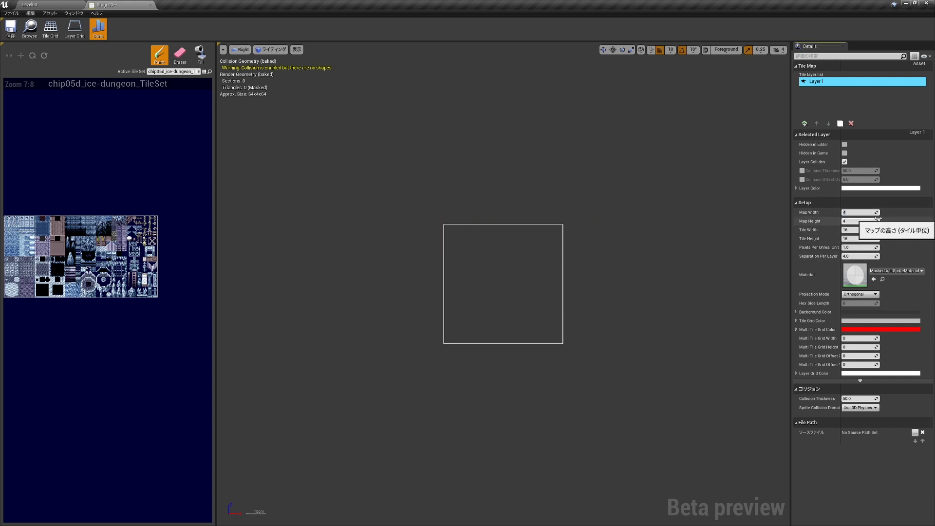
left_click(854, 222)
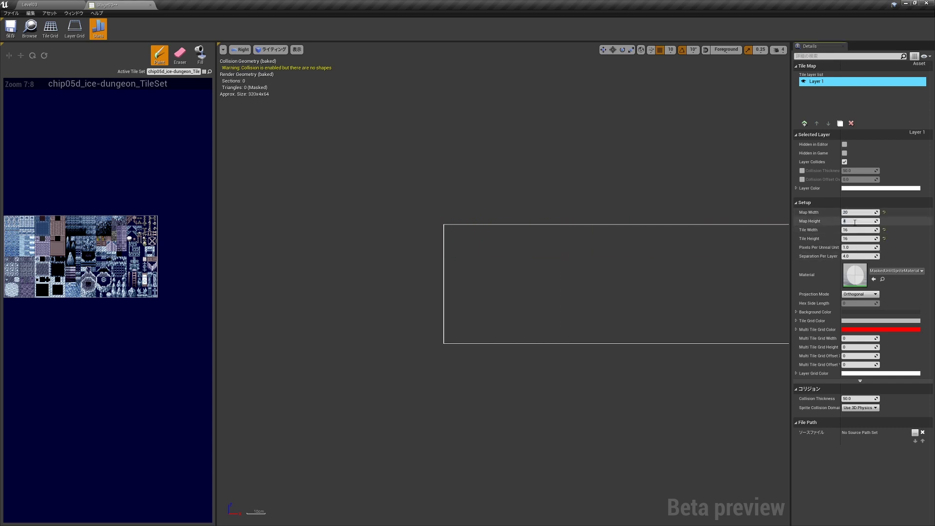
type("20")
key("Return")
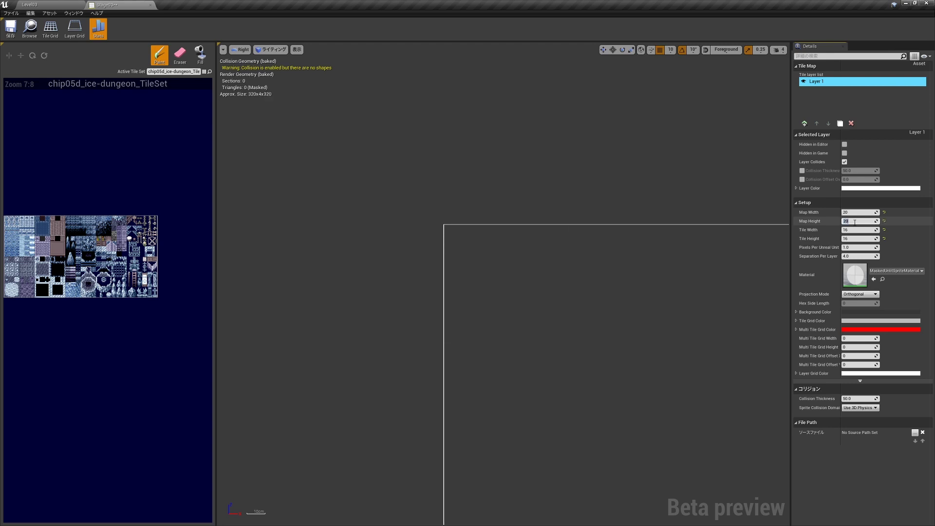
scroll(643, 242, "down", 5)
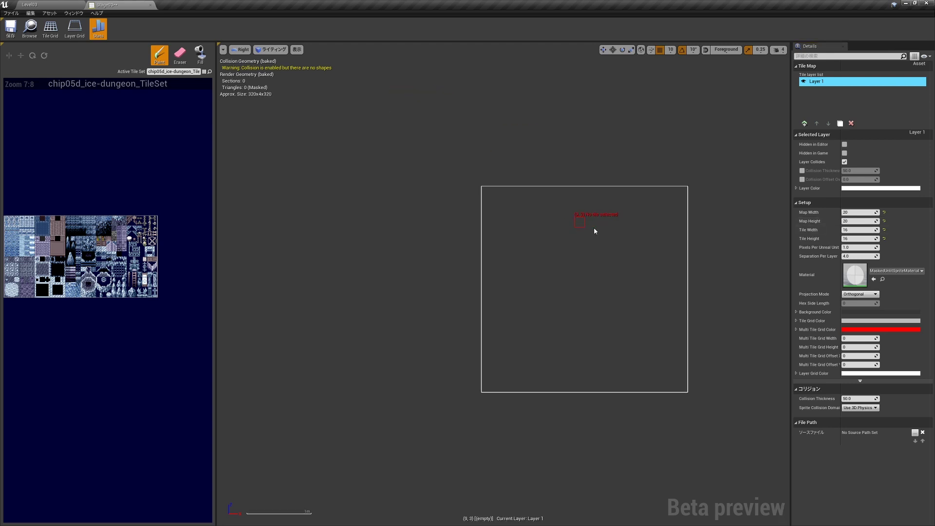
Show the tile grid over the map and select the Pixels Per Unreal Unit field
left_click(296, 49)
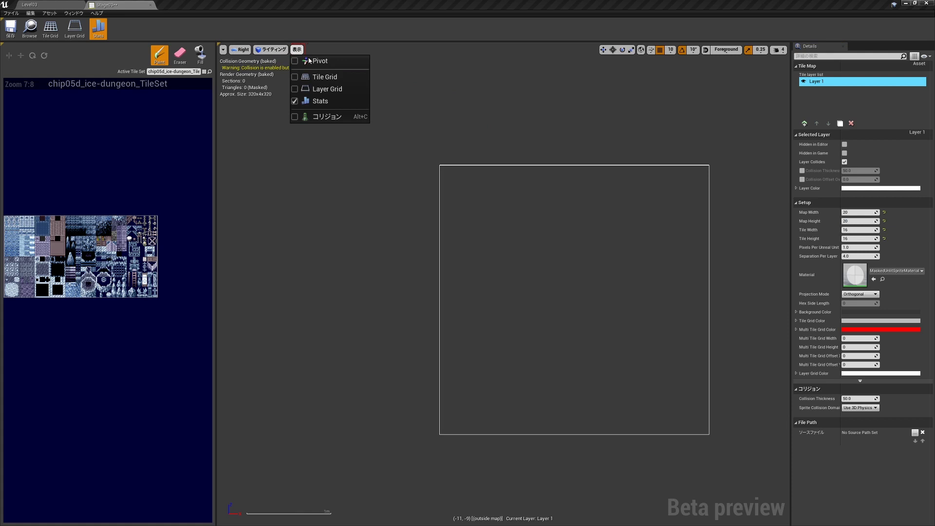
left_click(312, 78)
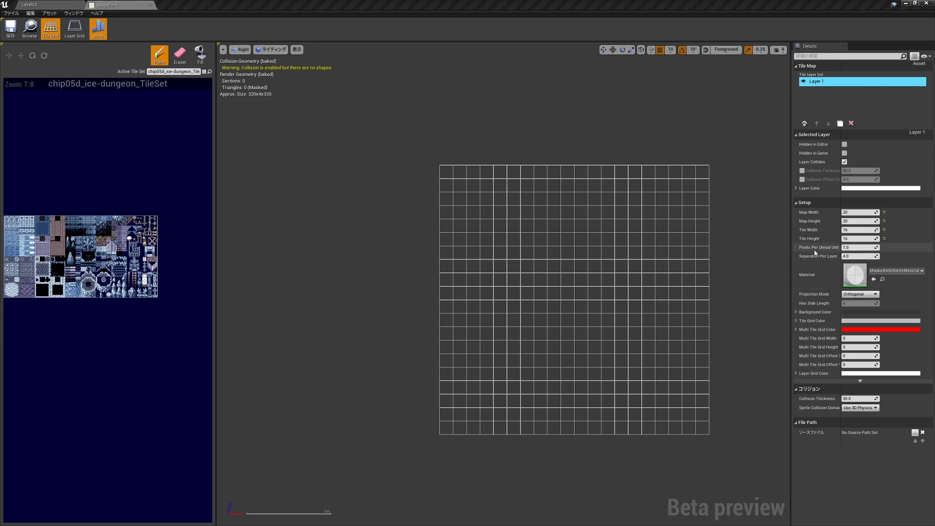
mouse_move(815, 252)
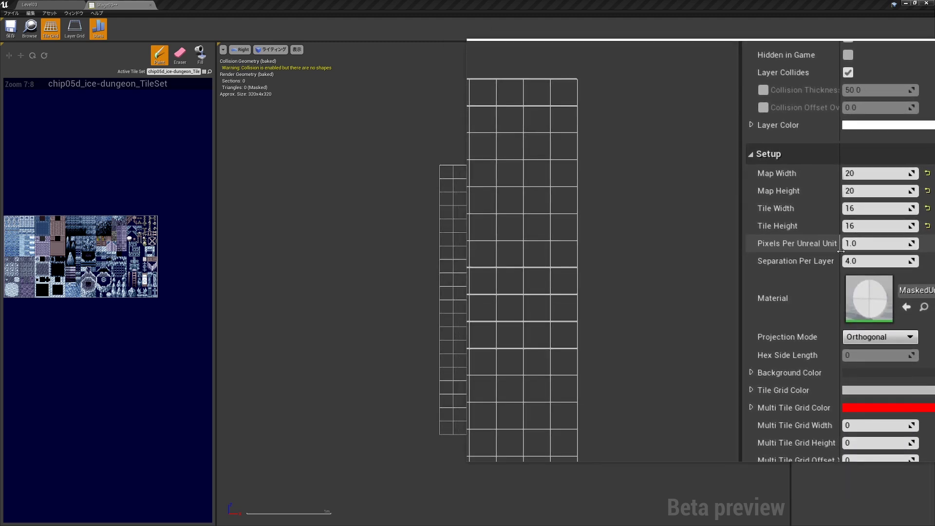
left_click(857, 248)
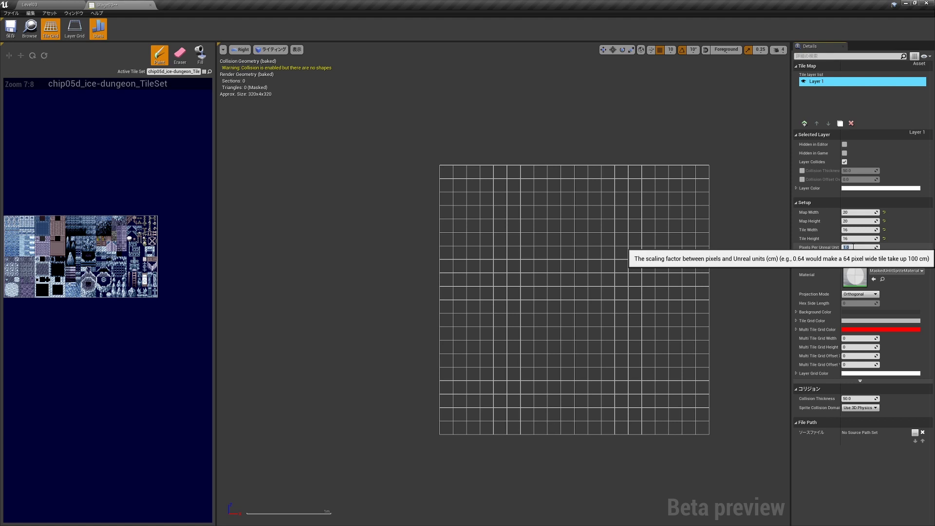
Set Pixels Per Unreal Unit to 0.2 and recentre the view on the 1600×1600 map
type("2")
key("Return")
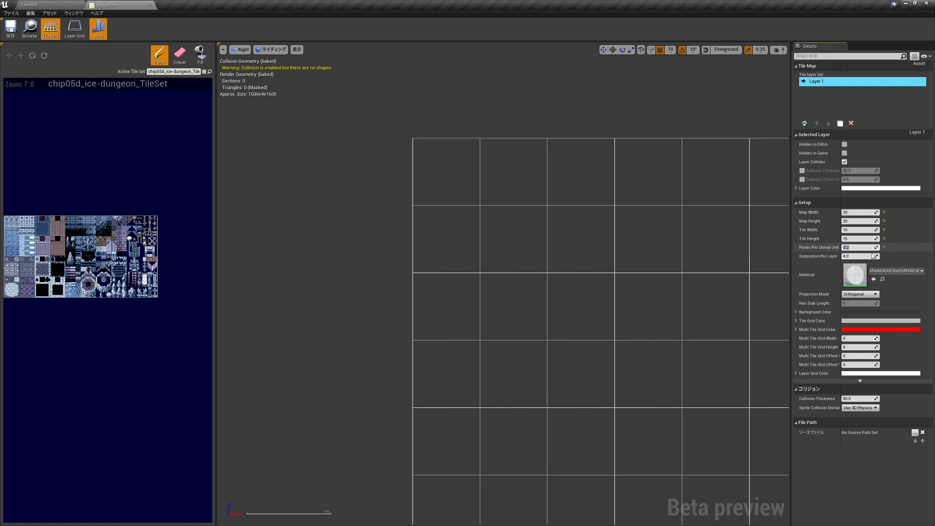
scroll(747, 233, "down", 1)
right_click_drag(748, 233, 586, 206)
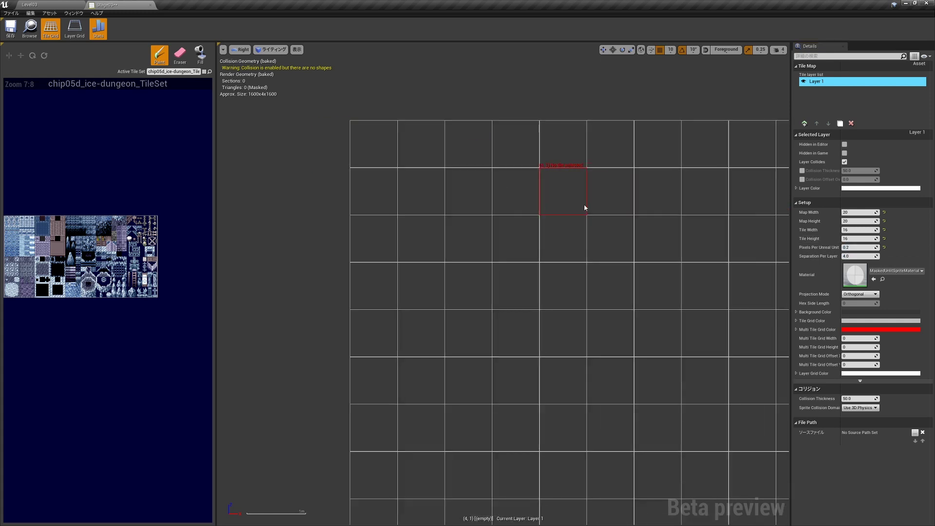
scroll(689, 310, "down", 3)
scroll(661, 299, "down", 1)
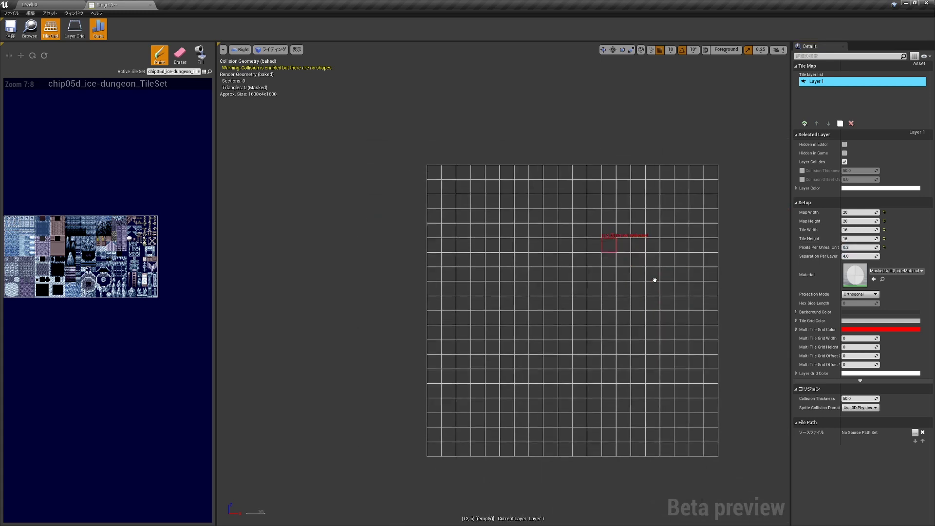
scroll(653, 277, "up", 2)
right_click_drag(680, 292, 644, 263)
scroll(643, 264, "down", 1)
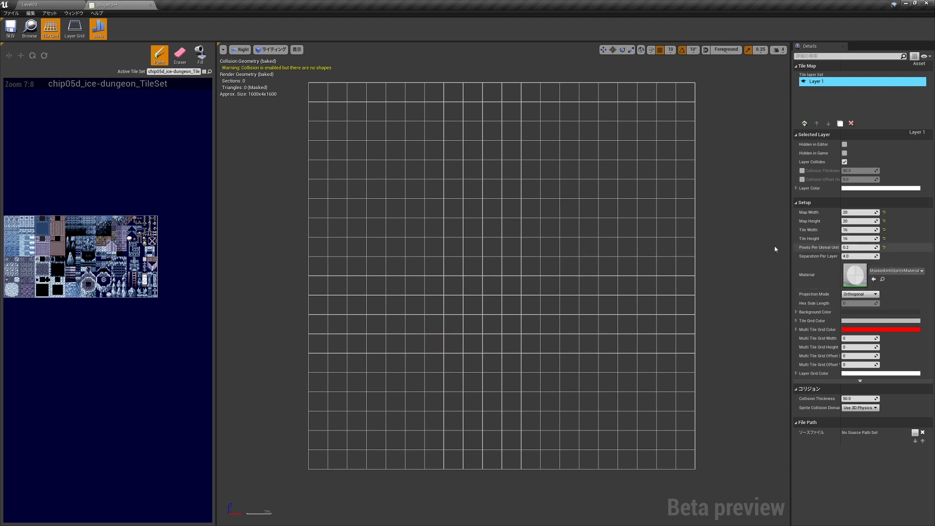
Drag the Stage03 tile map into Level03's viewport, then go back to the Stage03 editor
left_click(30, 4)
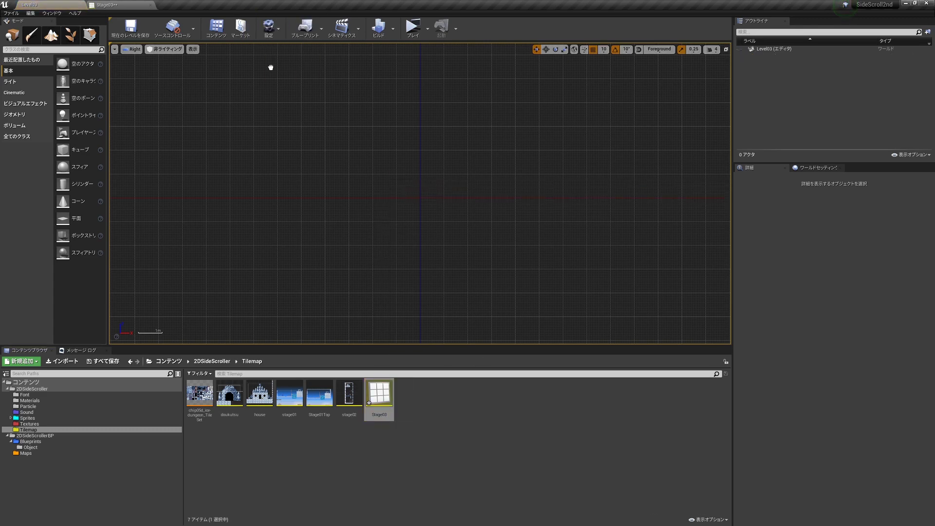
left_click_drag(366, 405, 403, 141)
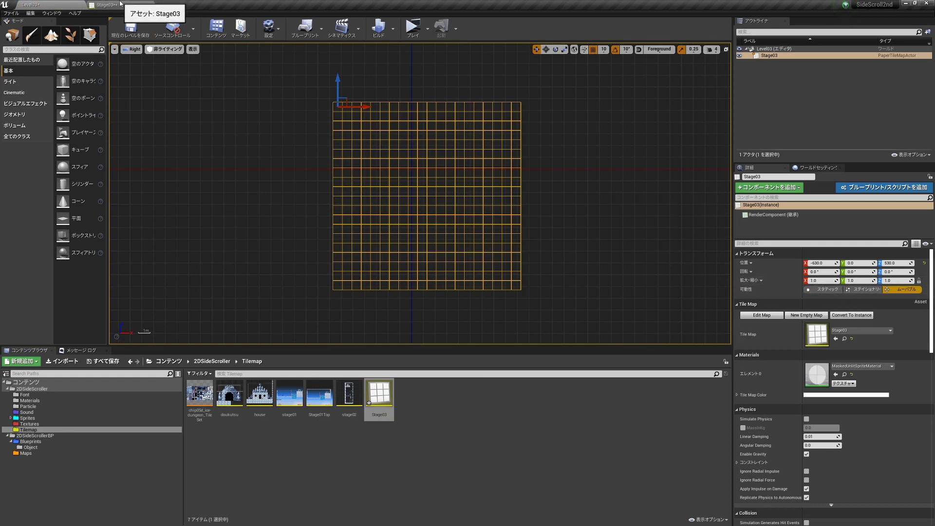
left_click(122, 4)
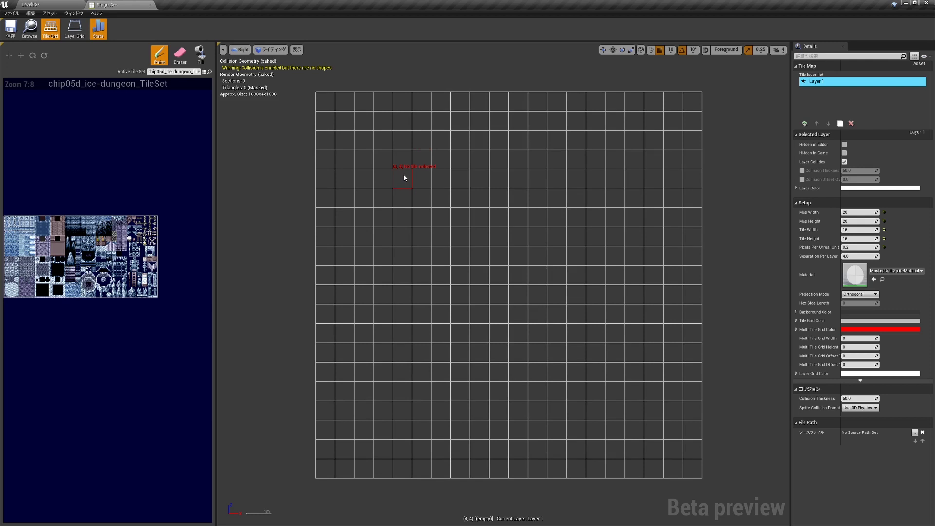
Centre the Stage03 grid and zoom the ice-dungeon tileset to 4x to reach the ice block tile (Tile# 199)
right_click_drag(403, 178, 480, 187)
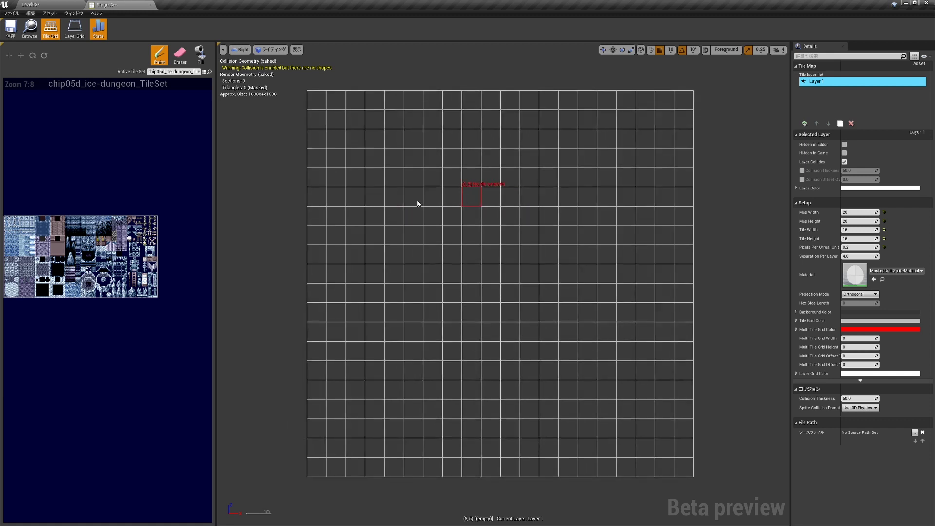
right_click_drag(305, 223, 323, 217)
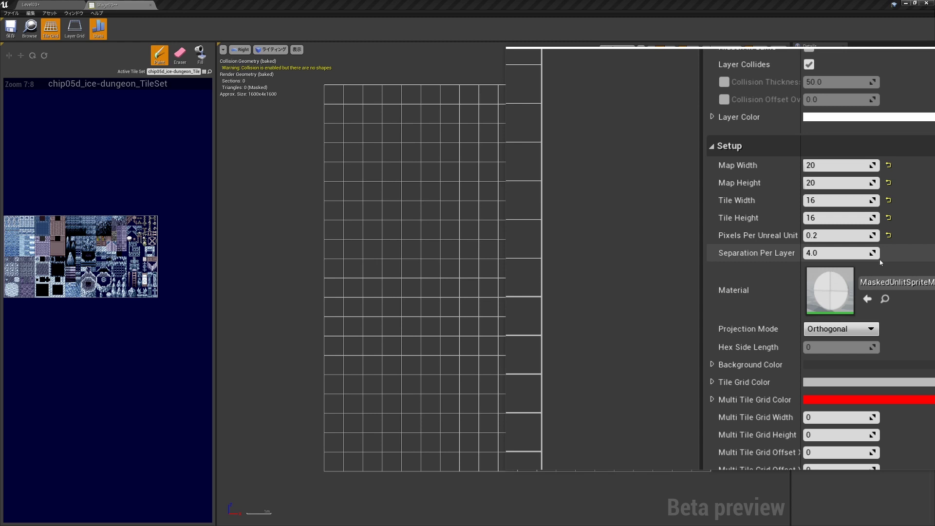
scroll(881, 253, "up", 1)
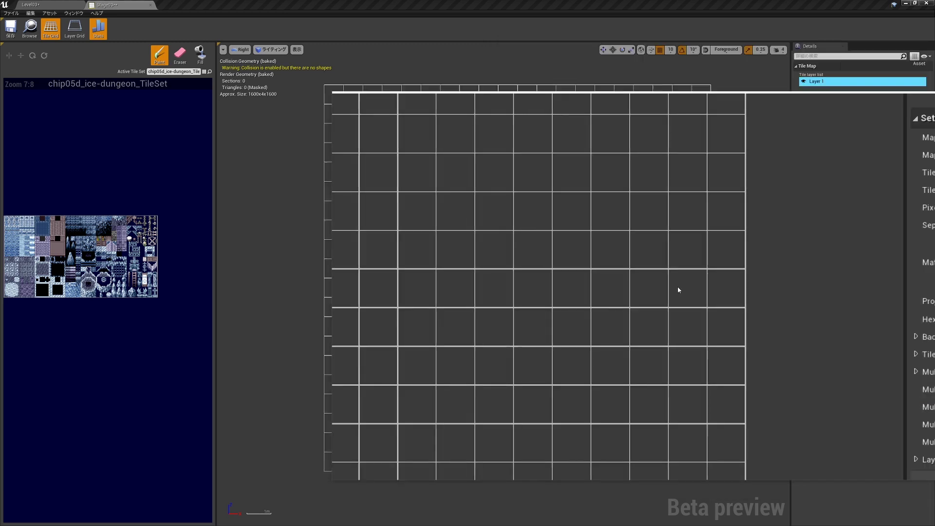
scroll(179, 261, "up", 3)
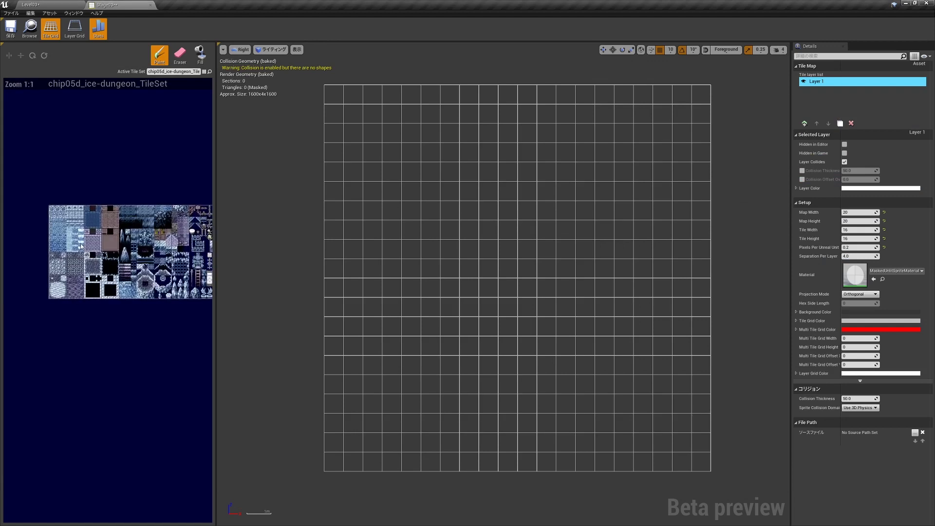
scroll(179, 261, "down", 3)
scroll(179, 261, "up", 3)
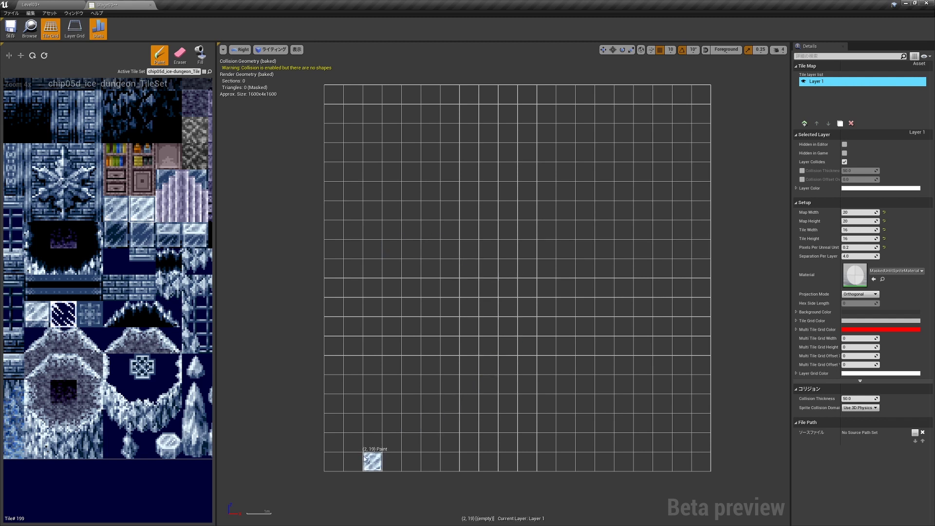
Paint ice blocks around the map edges, erase the extra tiles above the floor, and save
mouse_move(336, 466)
left_mouse_down()
mouse_move(634, 462)
mouse_move(333, 330)
mouse_move(332, 149)
mouse_move(699, 89)
mouse_move(707, 418)
left_mouse_up()
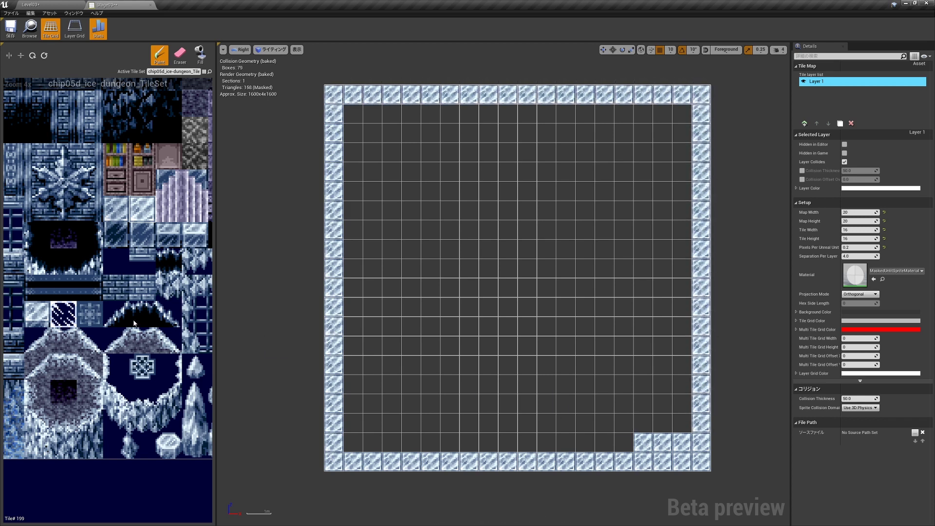
left_click(180, 54)
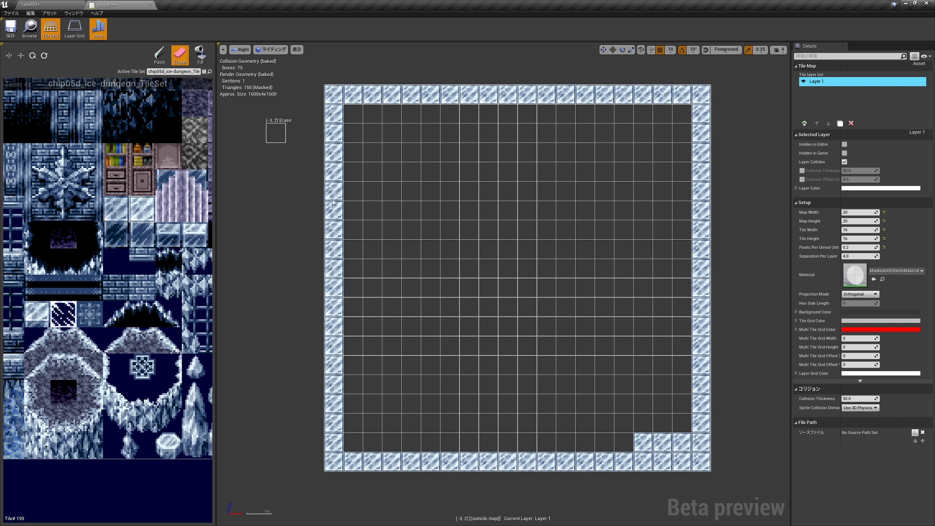
left_click_drag(676, 445, 622, 450)
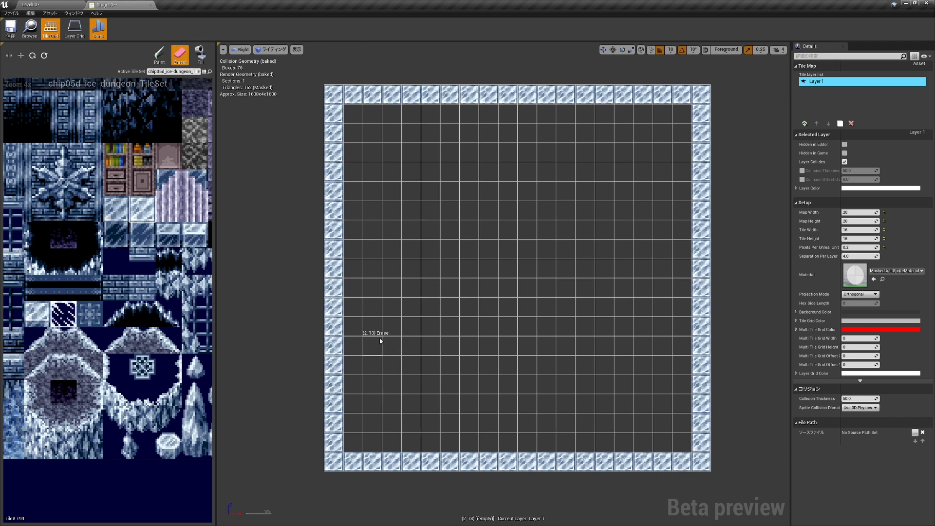
left_click(11, 28)
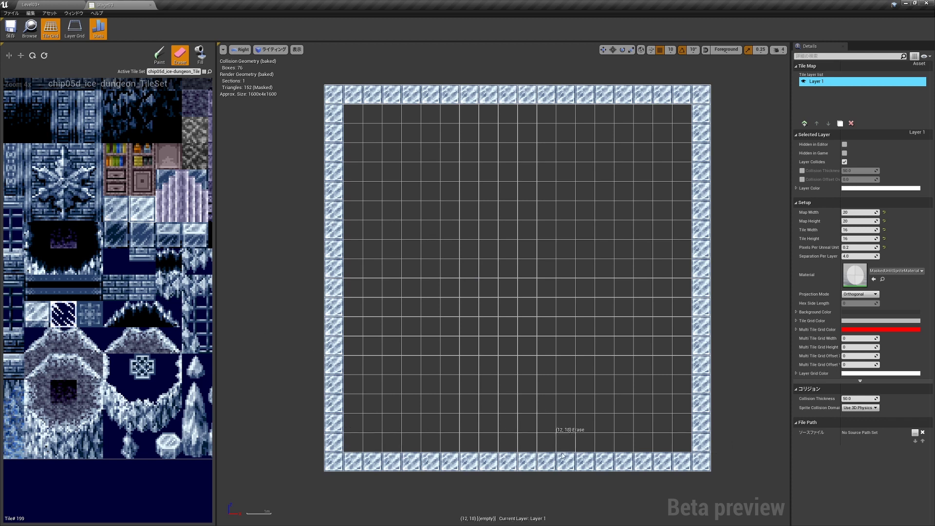
Paint a second ice row above the floor and save Stage03
left_click(159, 55)
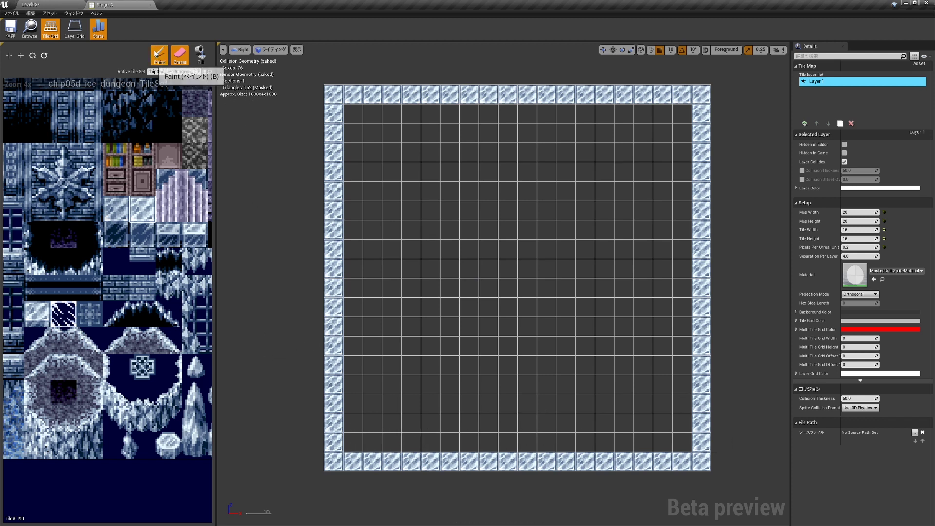
left_click_drag(372, 442, 682, 443)
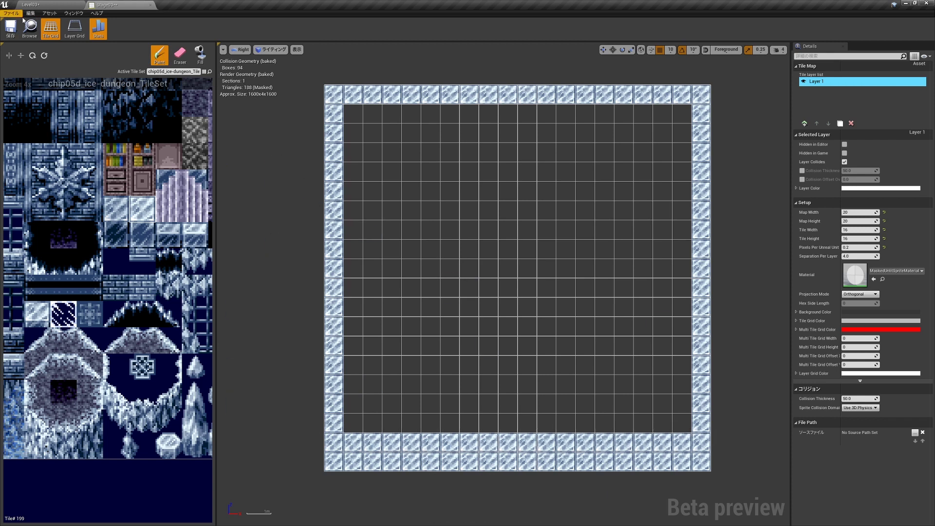
left_click(15, 31)
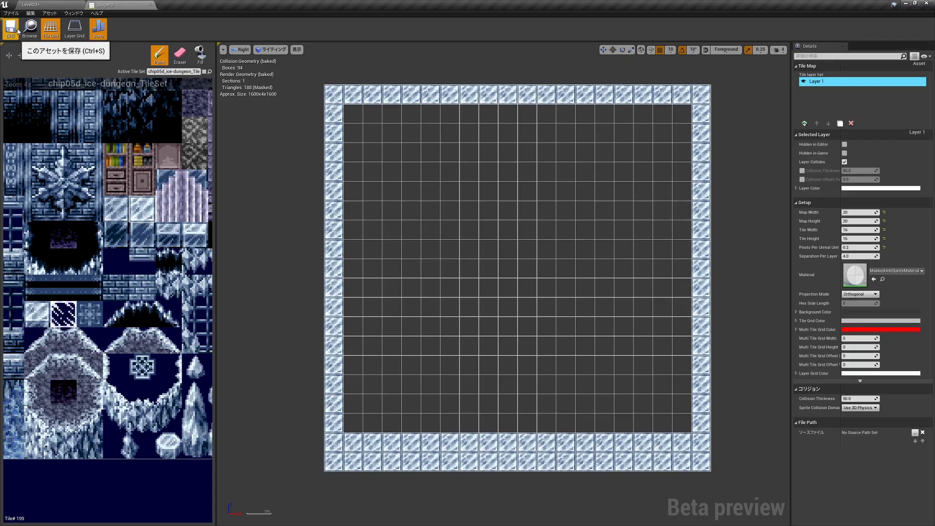
Move the Stage03 tile map actor in Level03 down to Location Z 1400, then deselect it
left_click(48, 5)
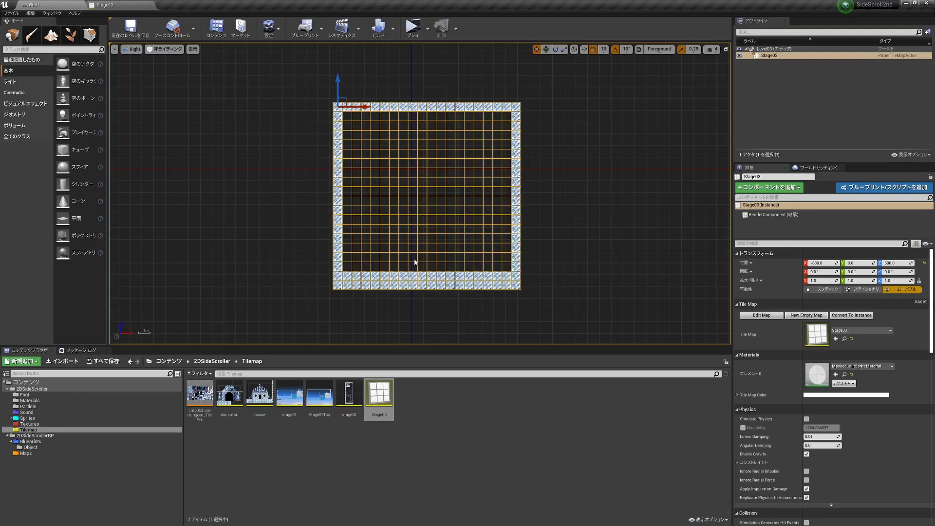
scroll(407, 126, "down", 3)
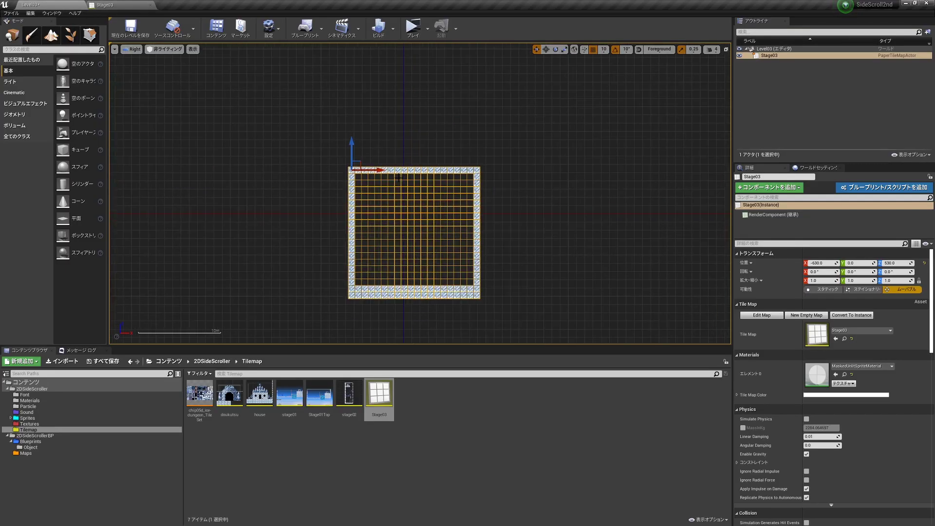
left_click_drag(351, 158, 338, 79)
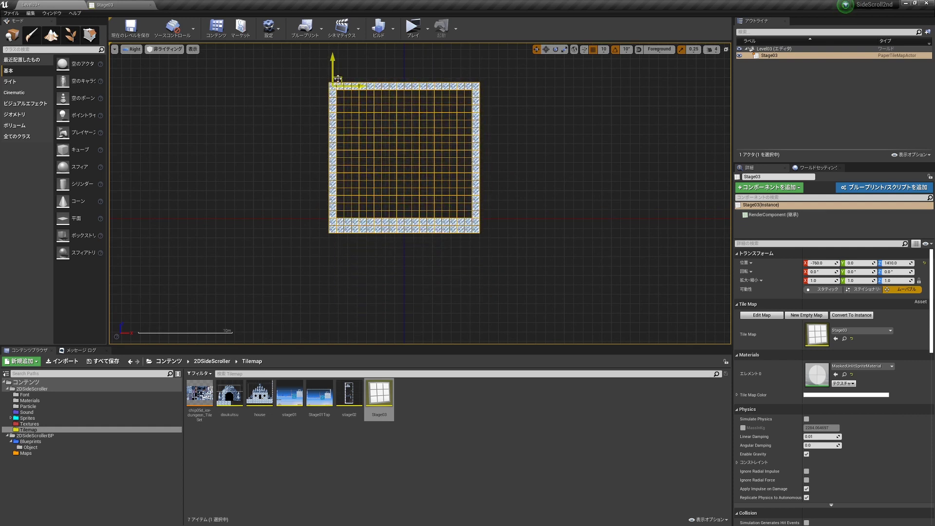
mouse_move(354, 85)
left_mouse_down()
mouse_move(360, 103)
mouse_move(360, 87)
left_mouse_up()
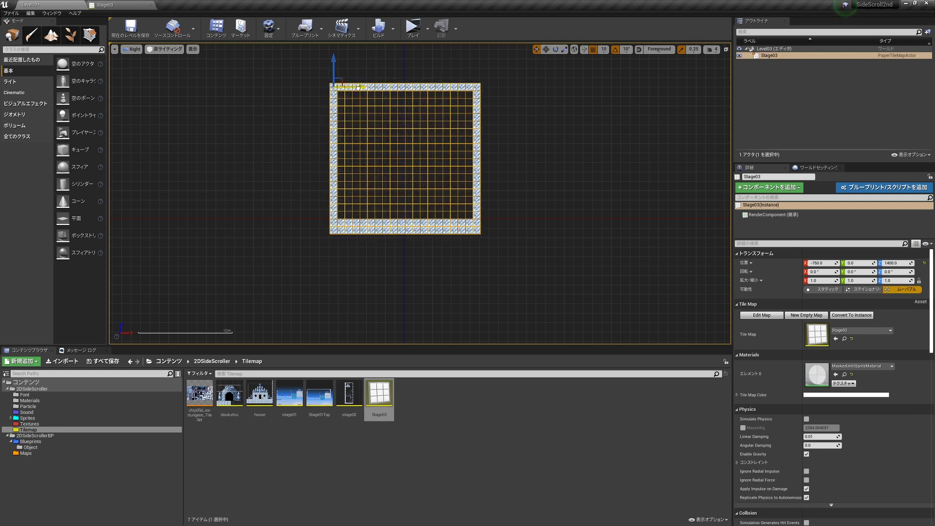
left_click(517, 162)
left_click(422, 84)
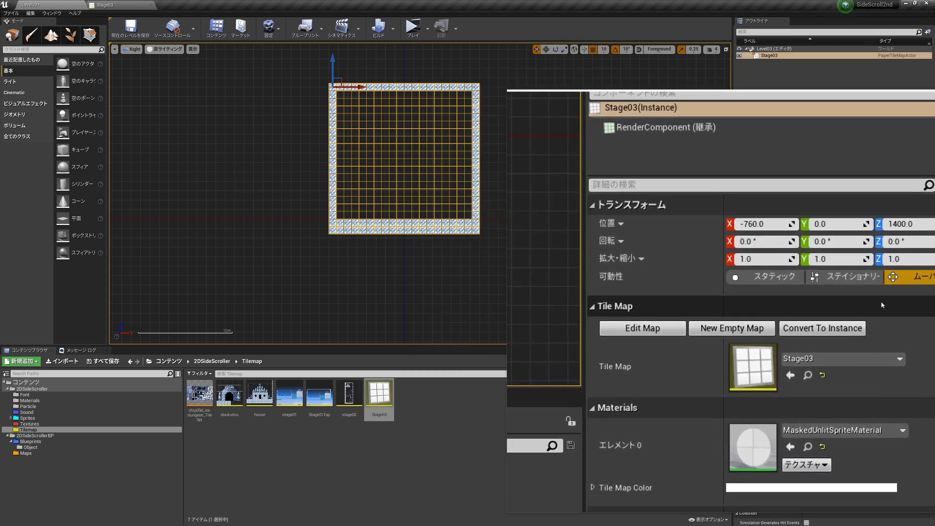
Place a Player Start inside the ice-block frame and launch a Standalone Game preview
left_click(396, 213)
scroll(395, 219, "up", 2)
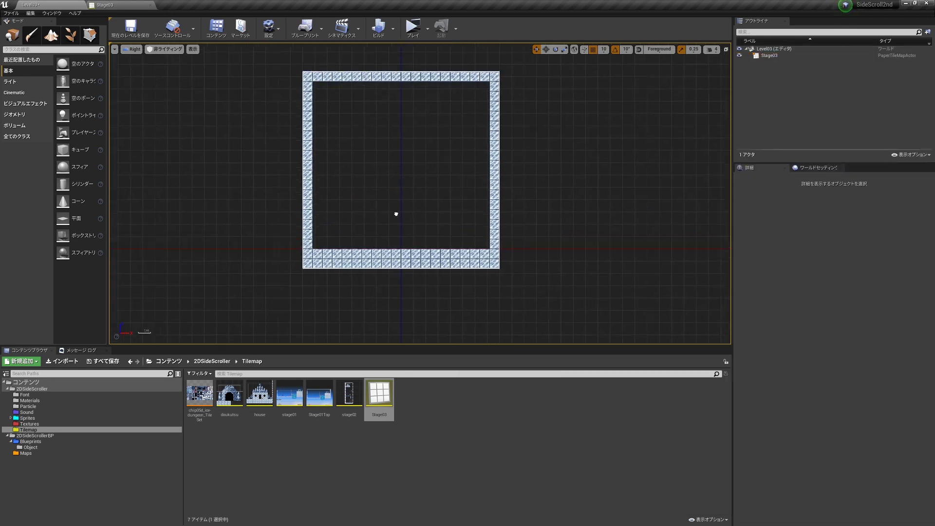
scroll(394, 227, "up", 1)
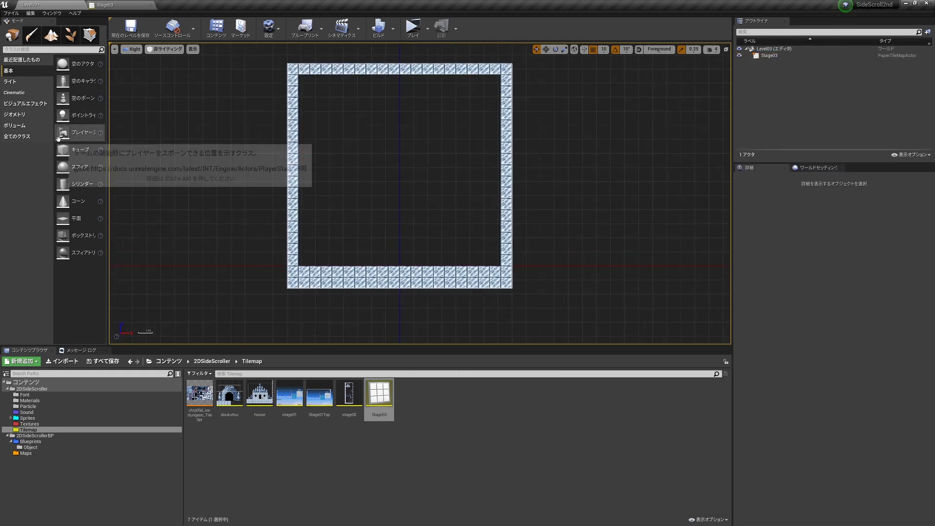
left_click_drag(58, 138, 329, 240)
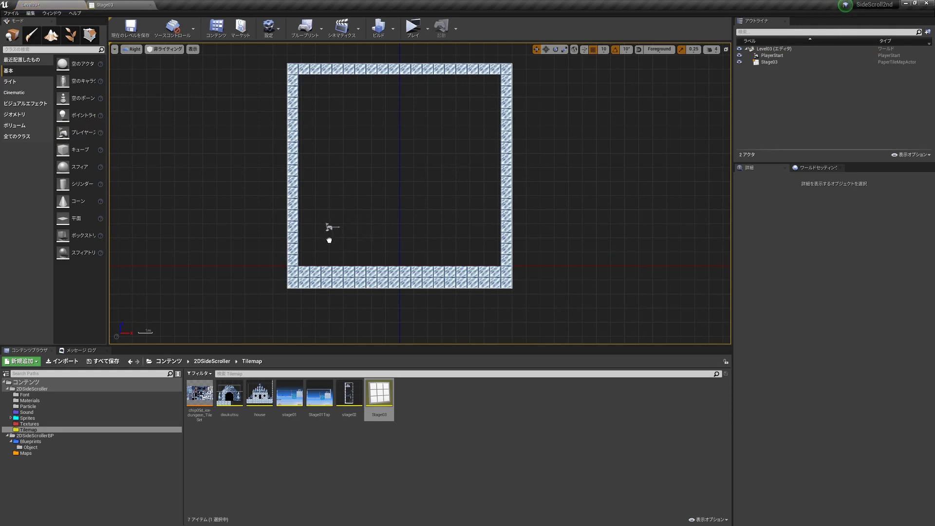
scroll(348, 252, "up", 2)
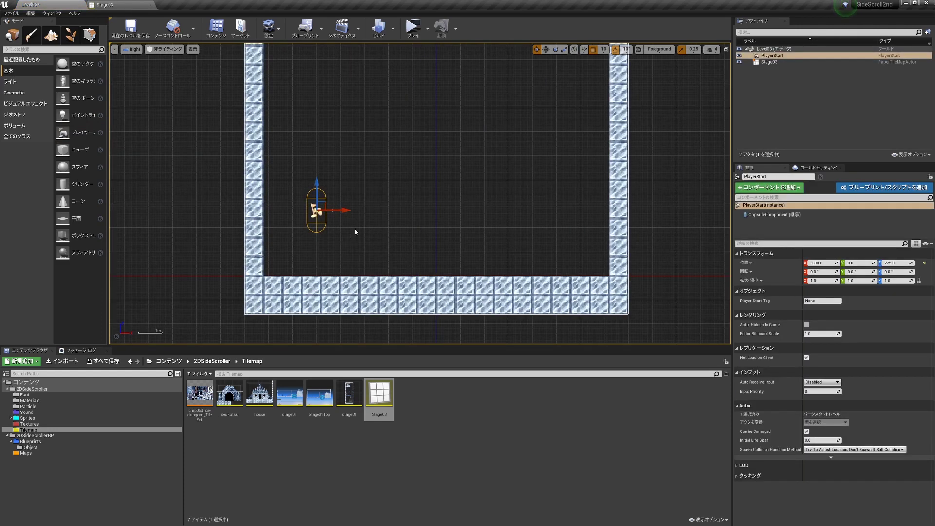
left_click(413, 26)
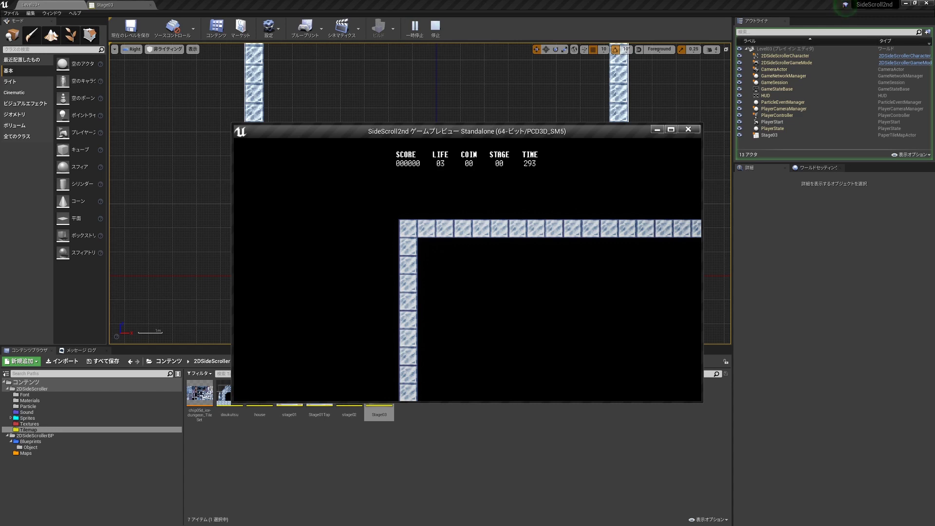
Close the Standalone preview and pan the Right viewport until the whole ice-block tile frame shows
key("Escape")
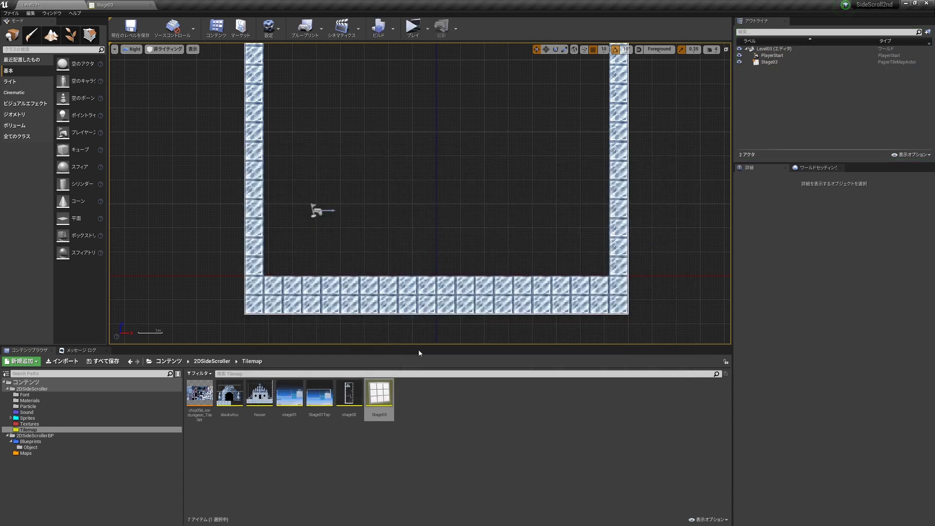
scroll(450, 243, "down", 2)
scroll(433, 165, "down", 2)
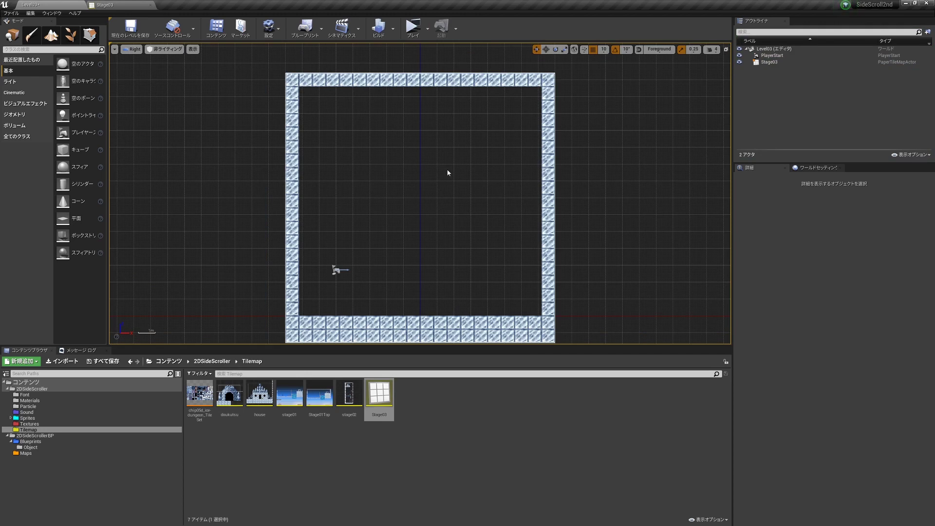
right_click_drag(395, 226, 439, 211)
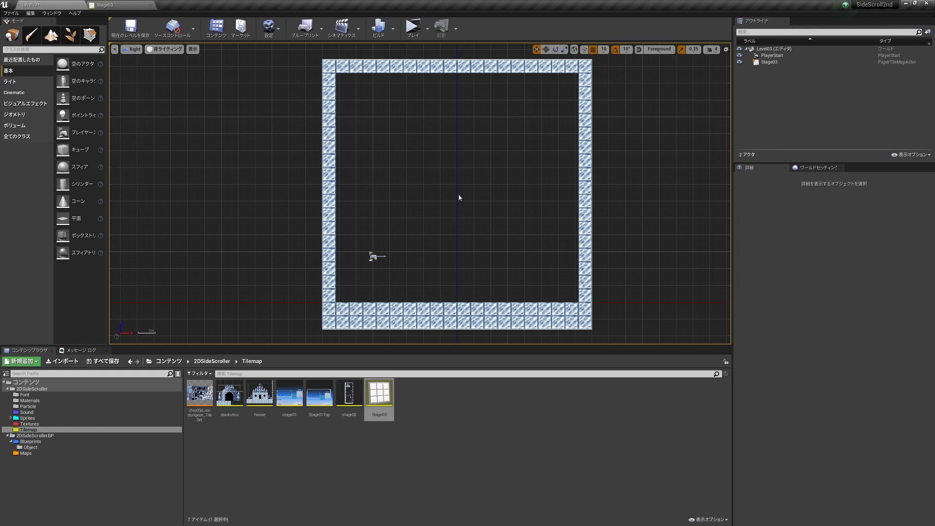
right_click_drag(520, 204, 453, 198)
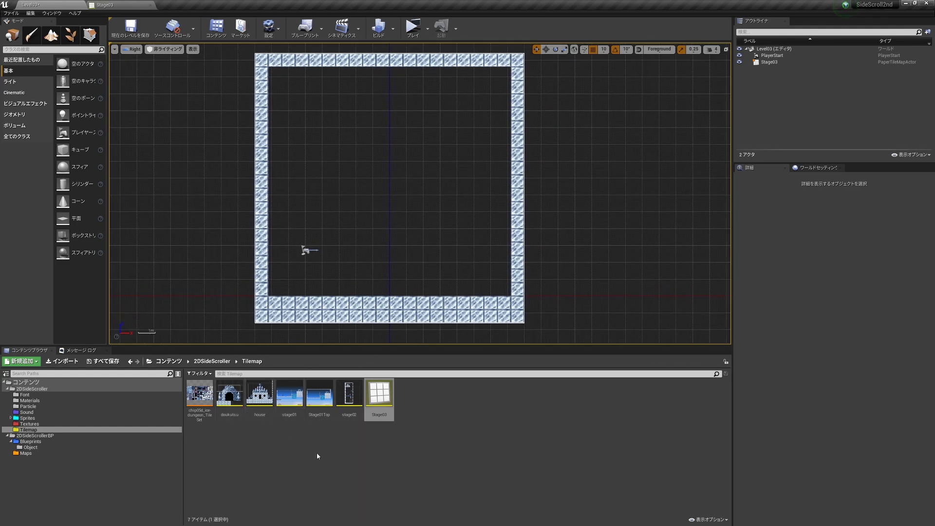
Save Level03, load Level01 from the 2DSideScrollerBP Maps folder, and open its Level Blueprint
left_click(34, 453)
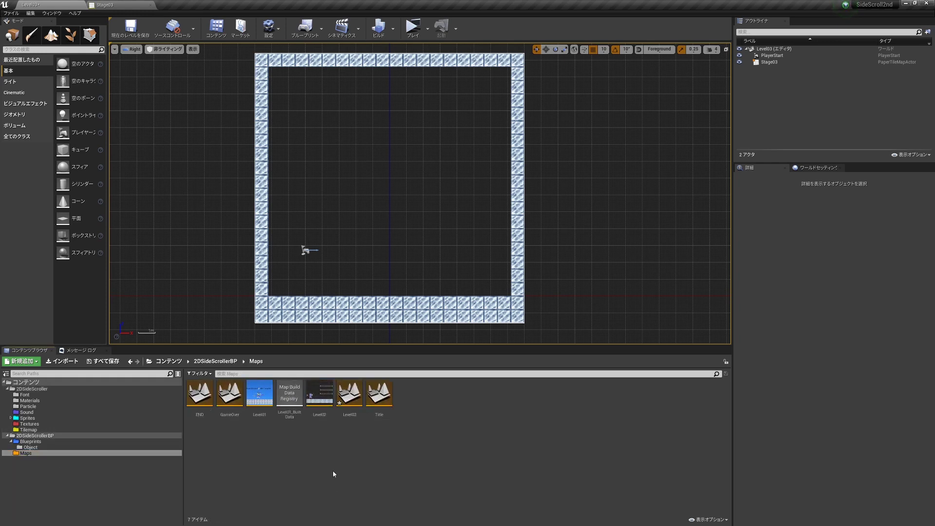
double_click(263, 404)
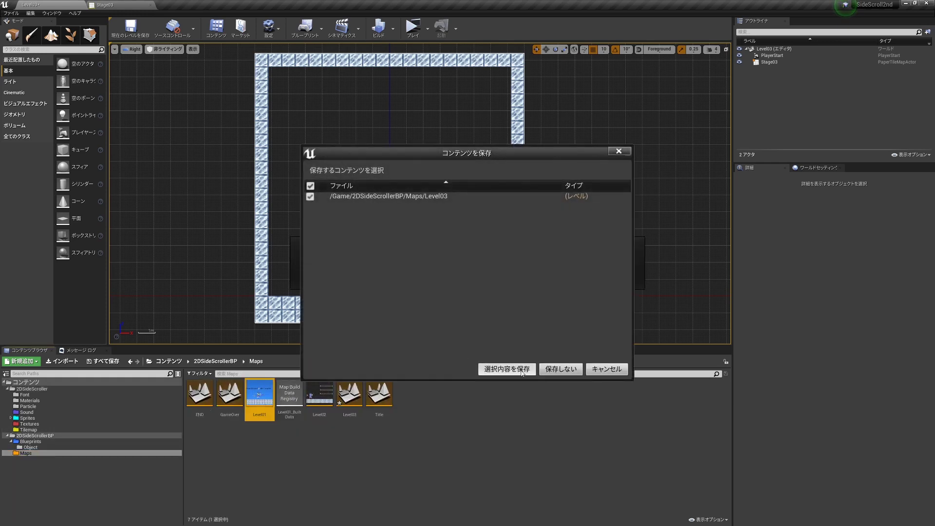
left_click(507, 366)
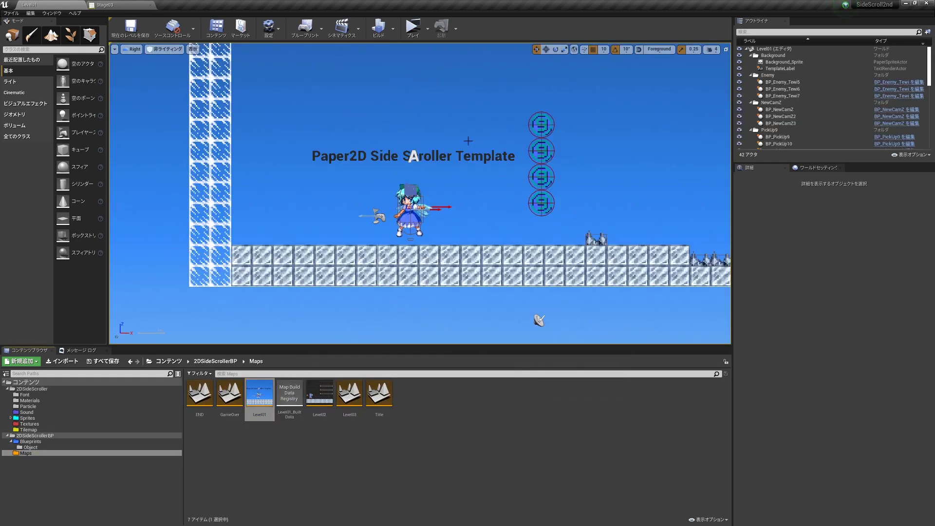
left_click(305, 31)
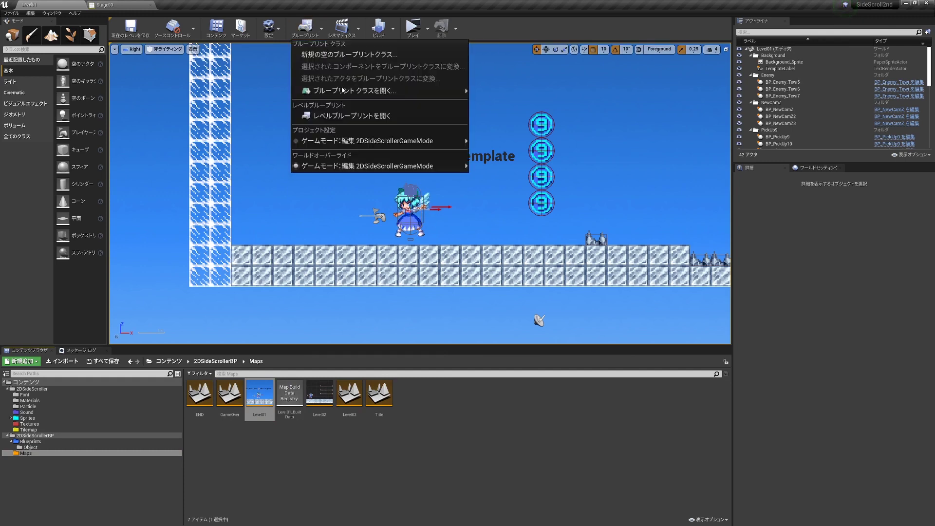
left_click(342, 117)
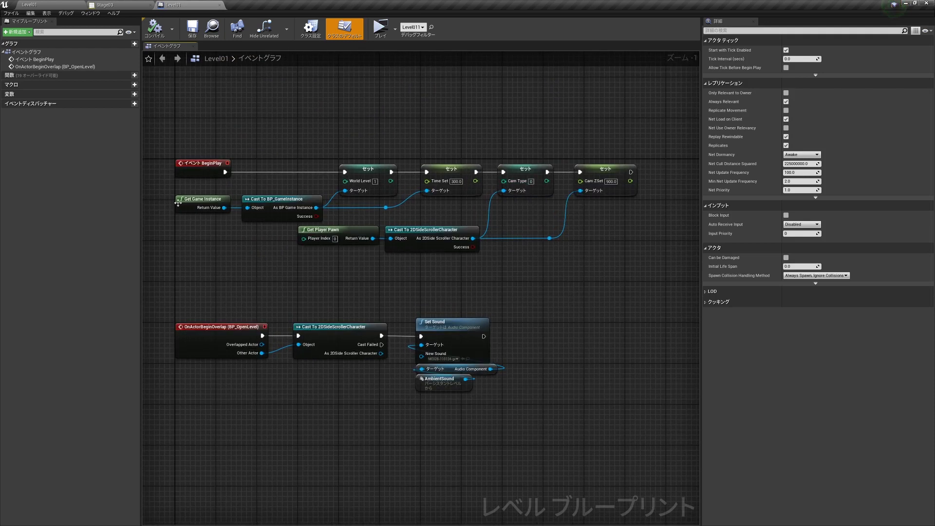
Marquee-select the Set, Cast and Get nodes after Event BeginPlay, then return to the level editor
right_click(185, 160)
left_click(201, 118)
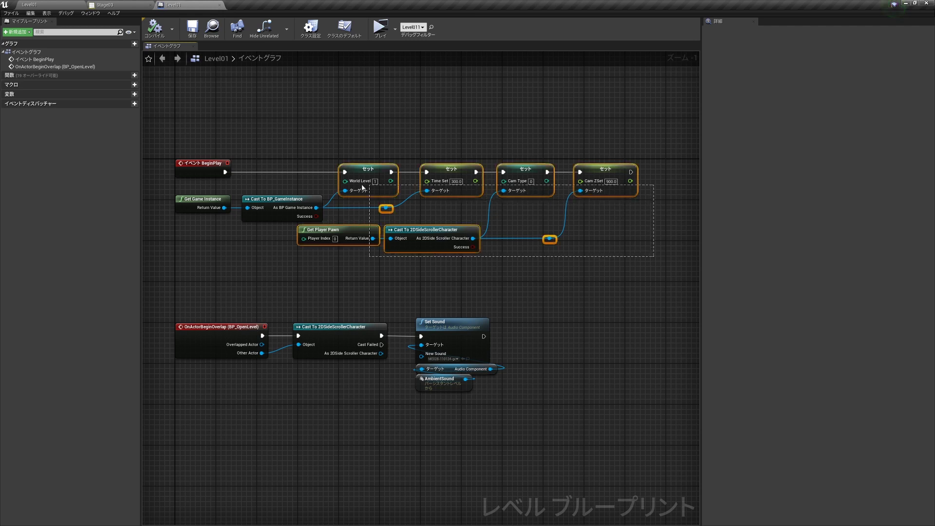
left_click_drag(598, 221, 202, 184)
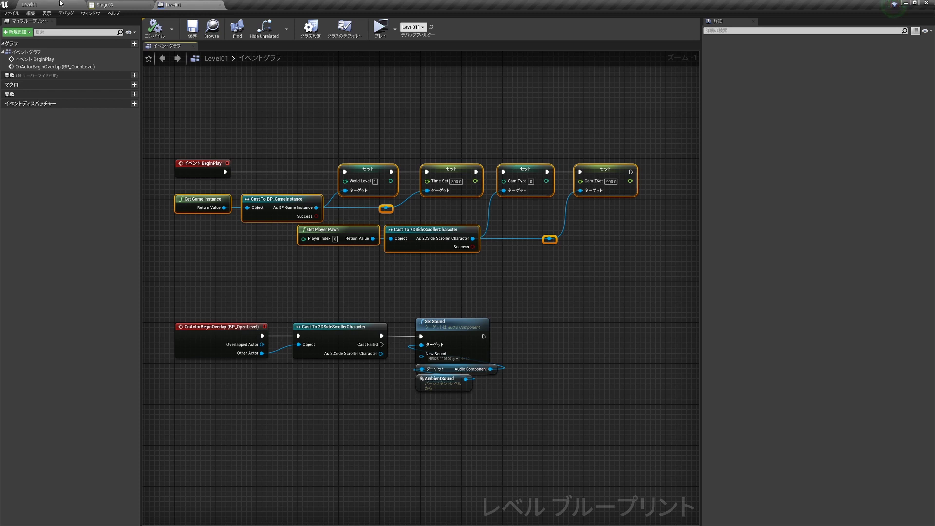
left_click(61, 3)
Open Level03's Level Blueprint, paste the copied setup nodes and wire them to BeginPlay
double_click(348, 396)
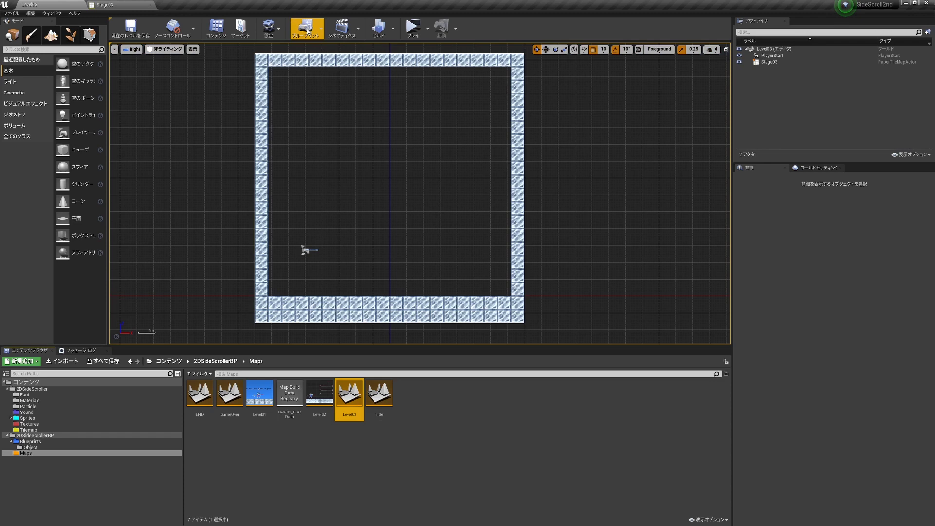
left_click(305, 27)
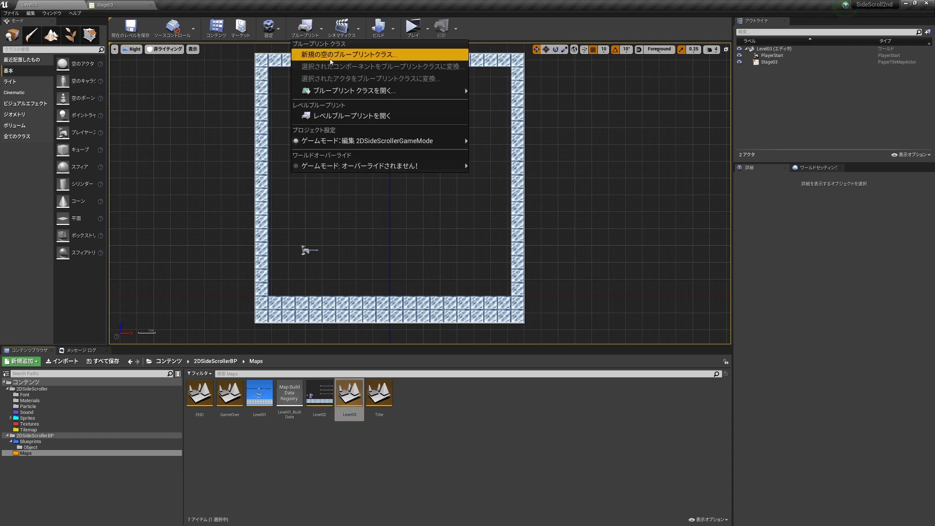
left_click(360, 116)
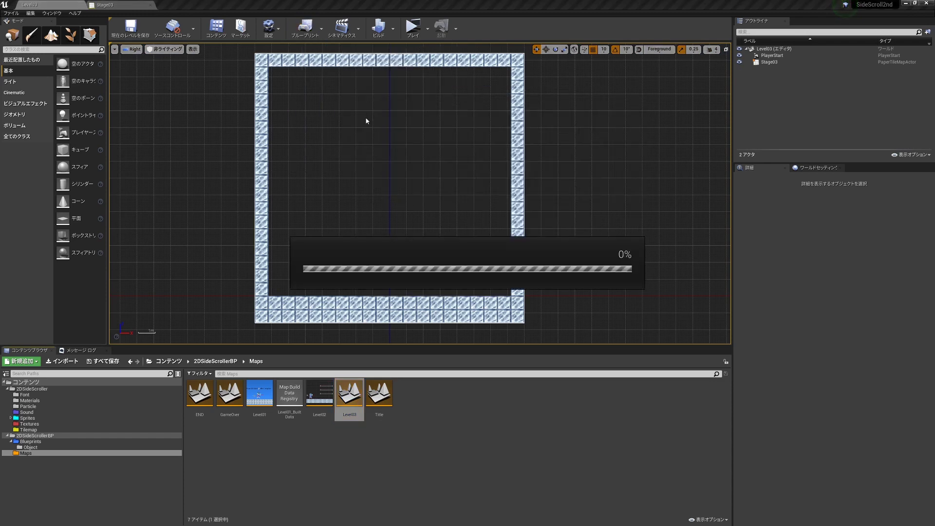
right_click_drag(546, 334, 389, 242)
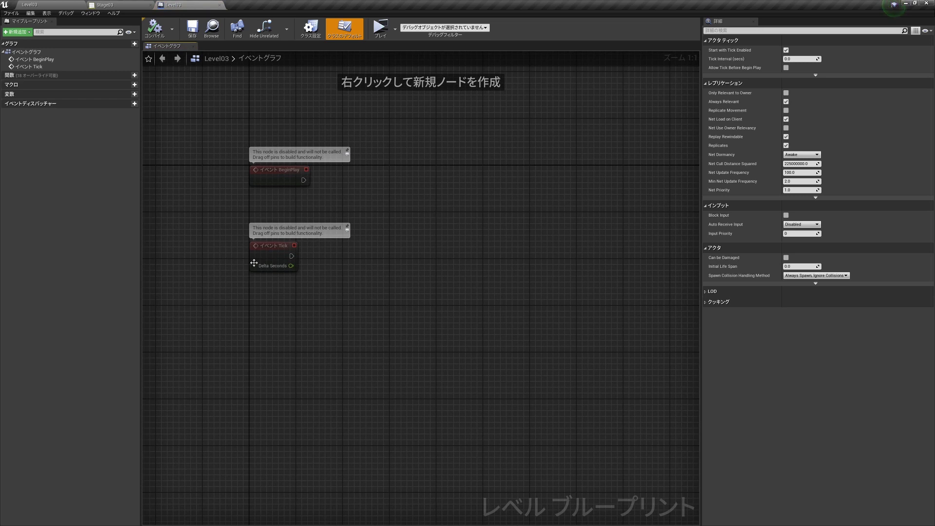
left_click_drag(263, 262, 274, 472)
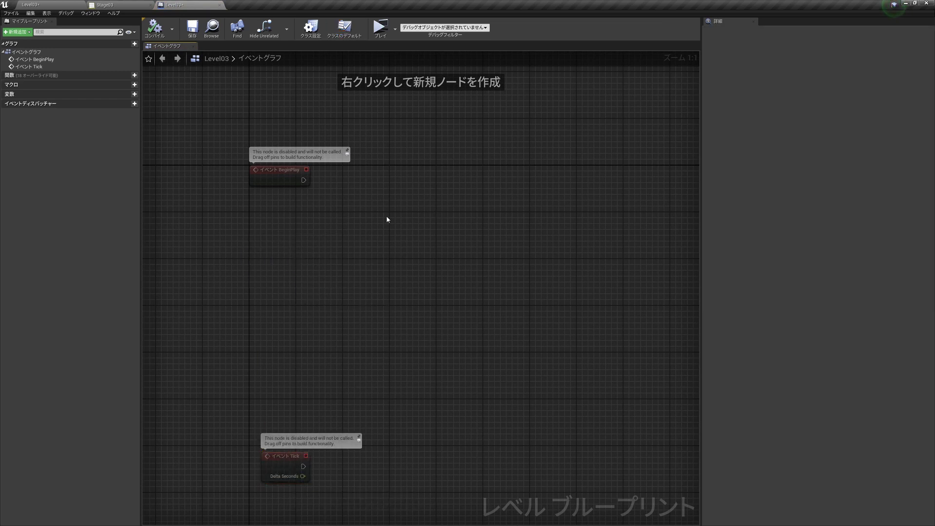
key("ctrl+v")
left_click_drag(367, 195, 389, 184)
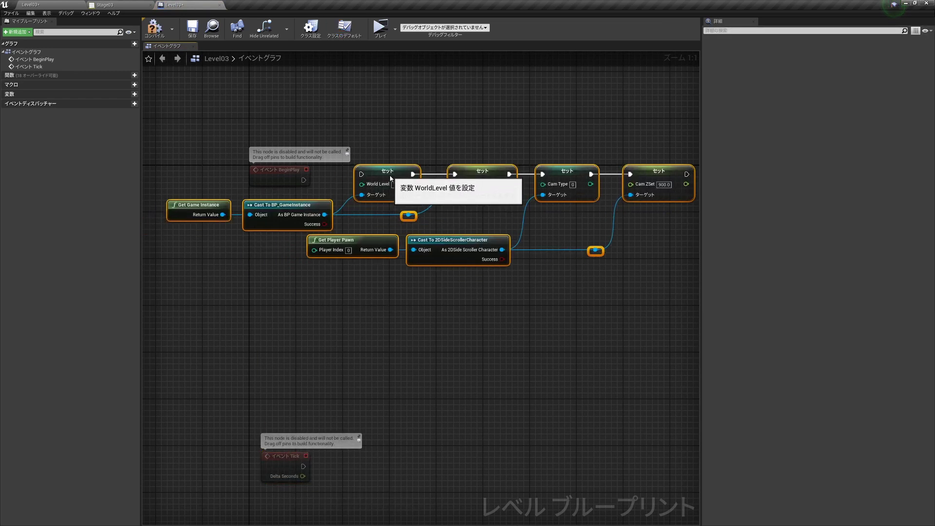
left_click(338, 186)
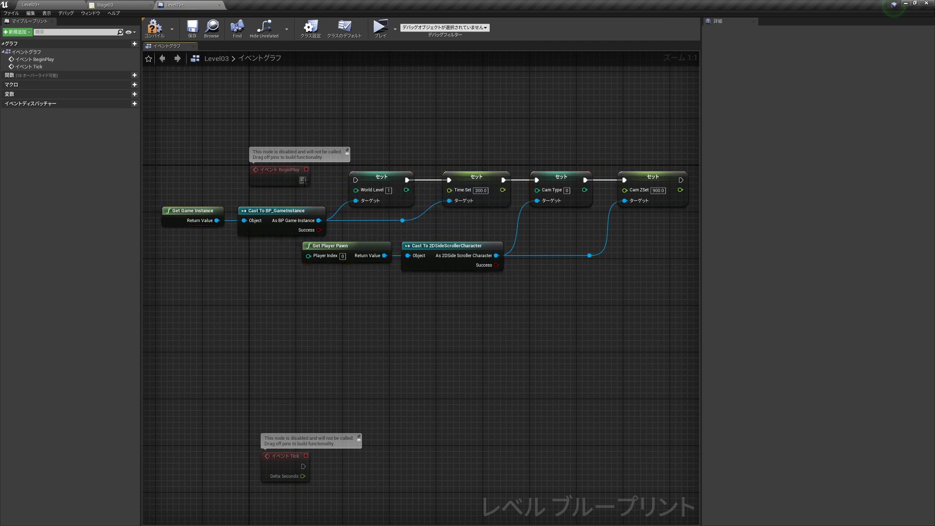
left_click_drag(303, 180, 360, 179)
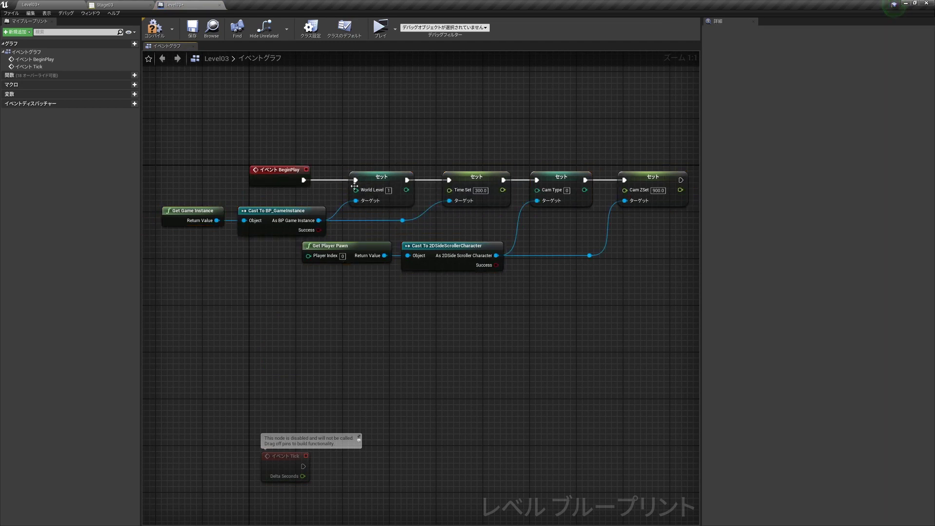
Change the pasted chain's Cam ZSet value from 900.0 to 100
right_click_drag(417, 216, 372, 219)
right_click(371, 219)
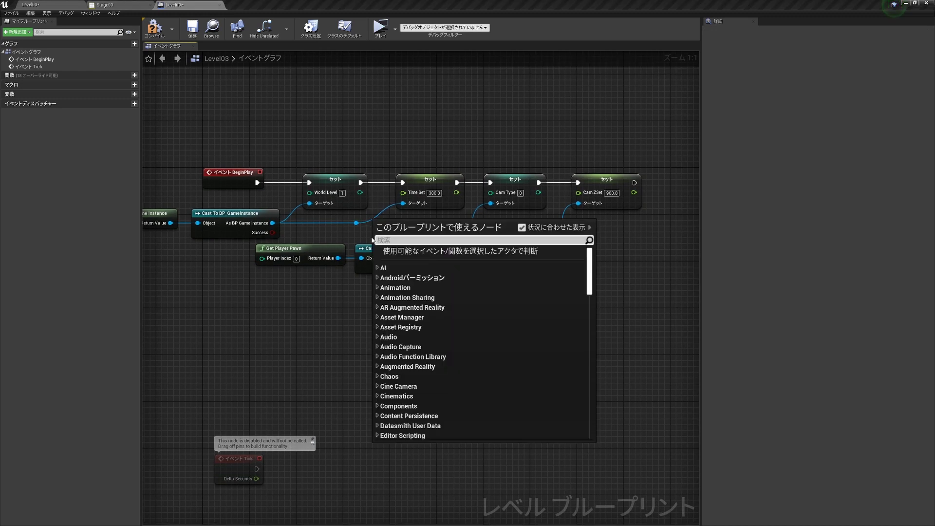
left_click(367, 171)
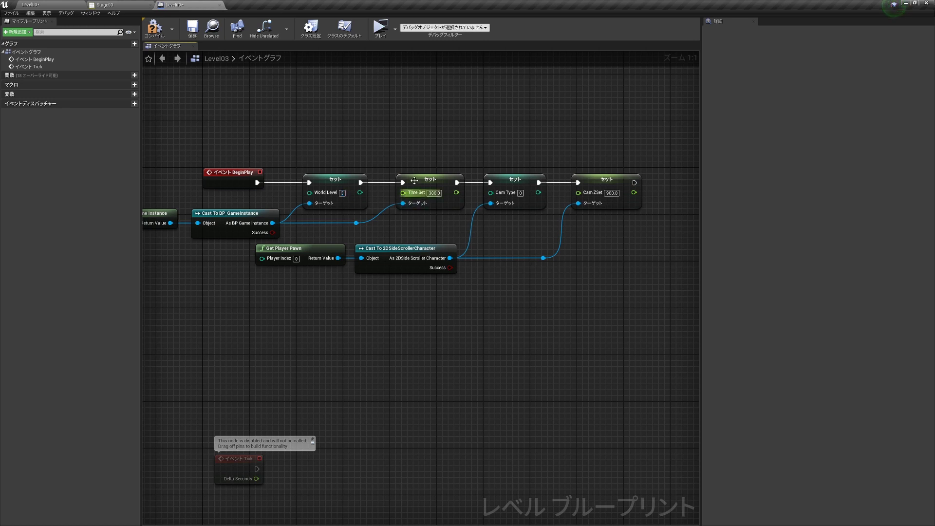
right_click_drag(457, 223, 363, 230)
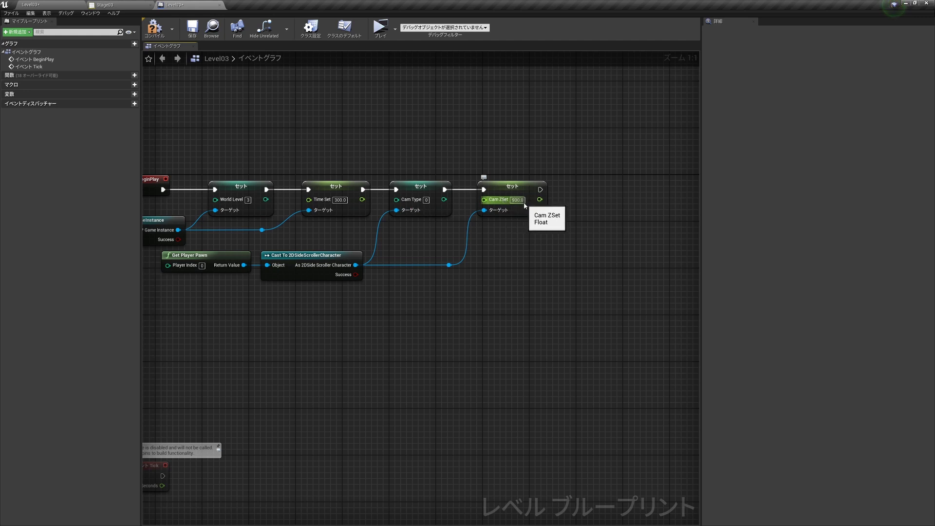
left_click_drag(517, 204, 518, 204)
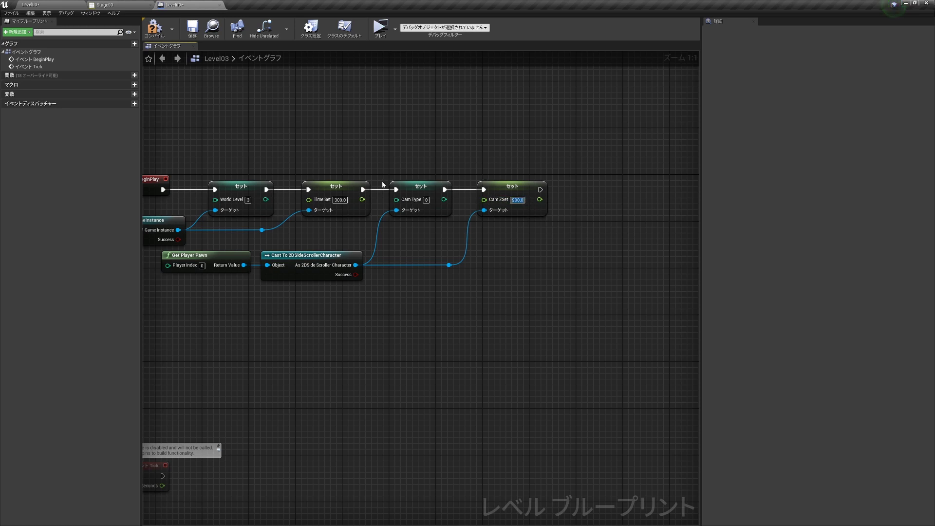
type("100")
key("Return")
Save Level03, run a Standalone play-test of the ice-block stage, then close the preview
left_click(192, 28)
left_click(381, 28)
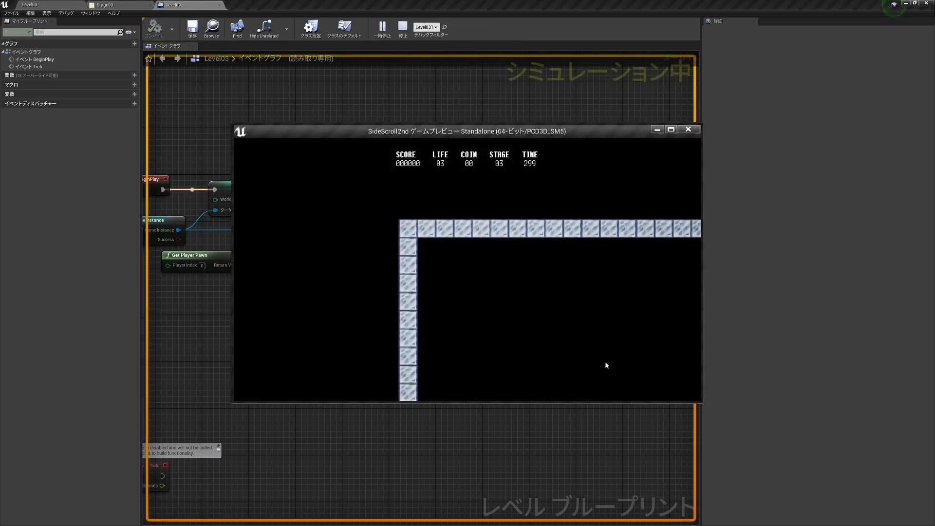
left_click(689, 130)
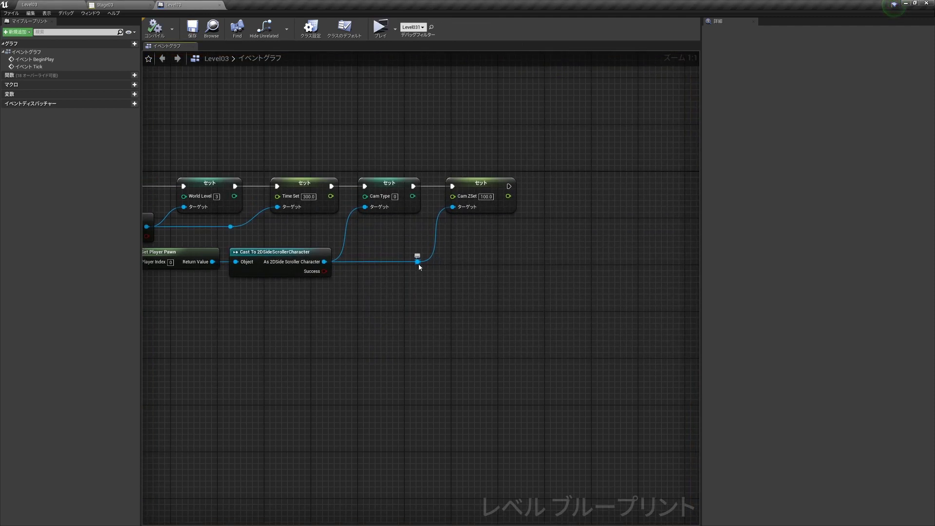
Open the 2DSideScrollerCharacter blueprint from the 2DSideScrollerBP Blueprints folder
left_click(81, 3)
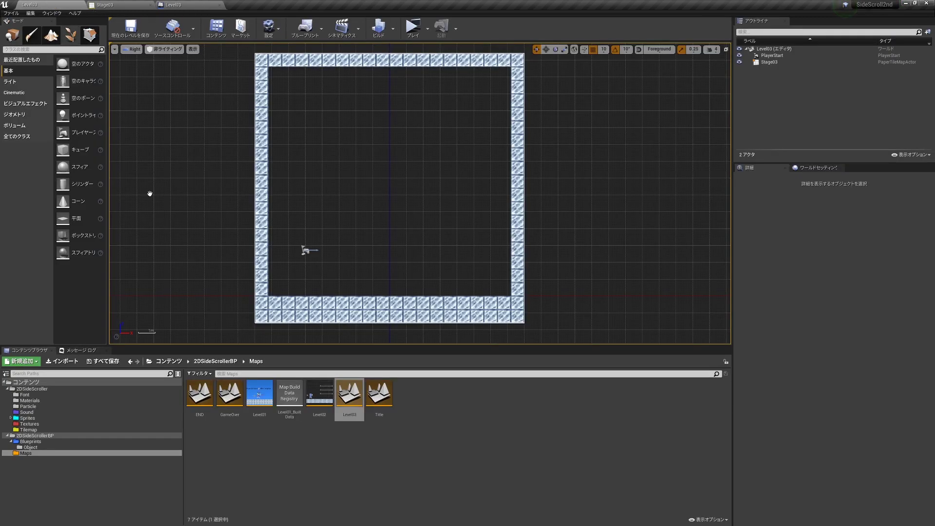
left_click(113, 442)
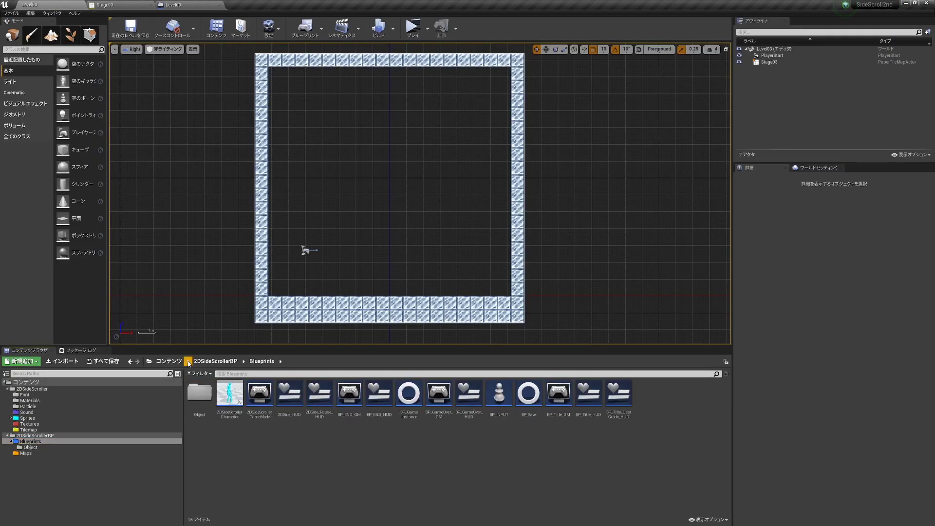
left_click_drag(229, 394, 266, 277)
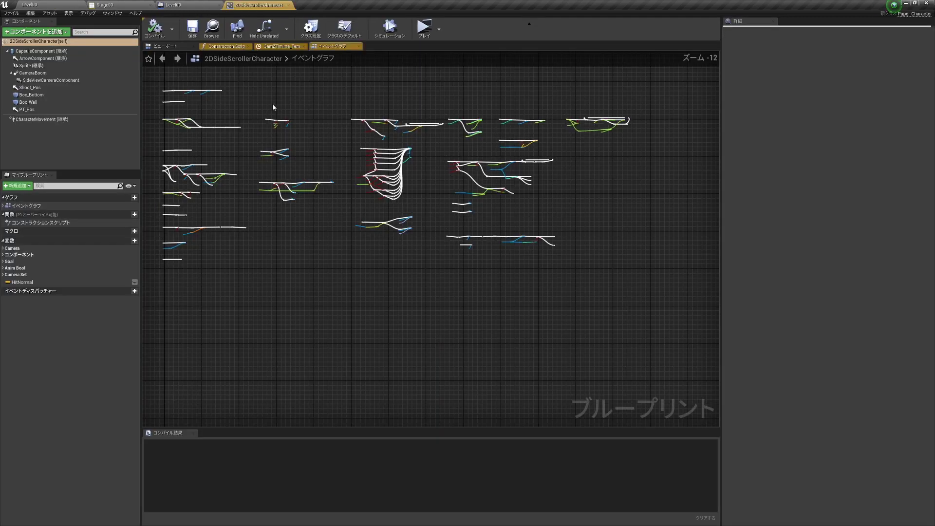
Inspect the Cam Z getter in the CameraPos logic, then return to the Level03 Level Blueprint
scroll(466, 176, "up", 3)
scroll(466, 176, "up", 2)
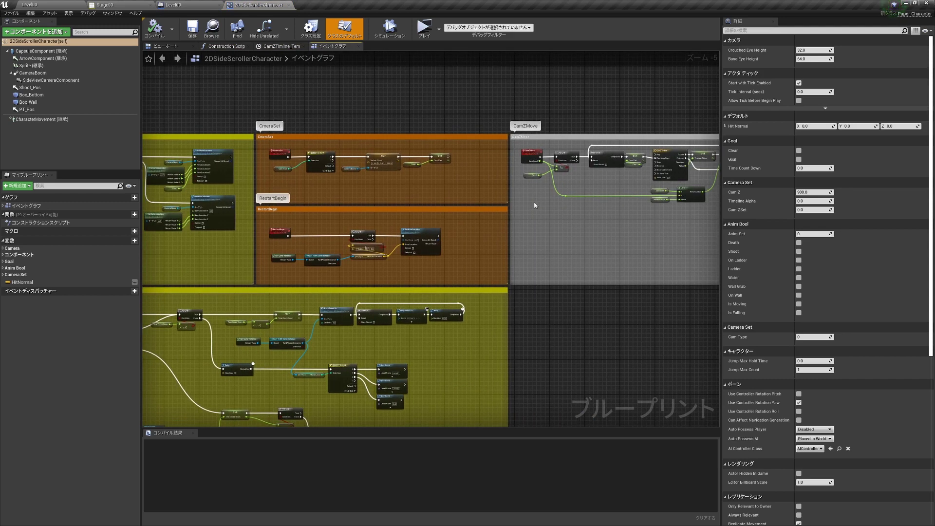
right_click_drag(534, 205, 414, 197)
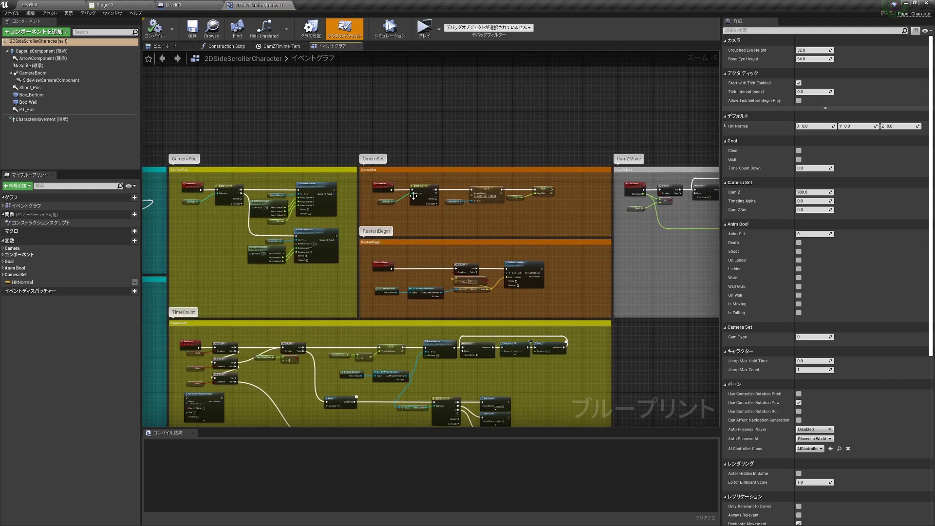
scroll(414, 196, "up", 2)
scroll(413, 196, "down", 2)
scroll(403, 196, "up", 5)
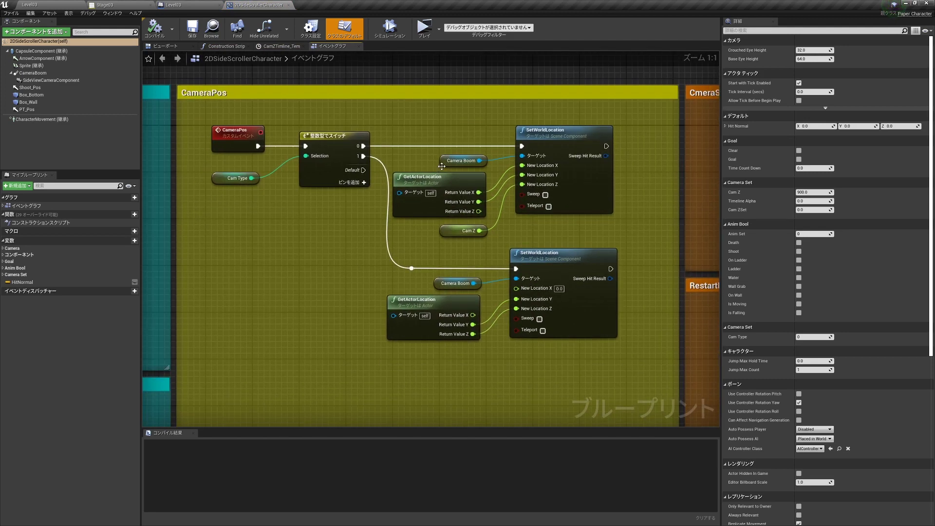
right_click_drag(442, 166, 465, 160)
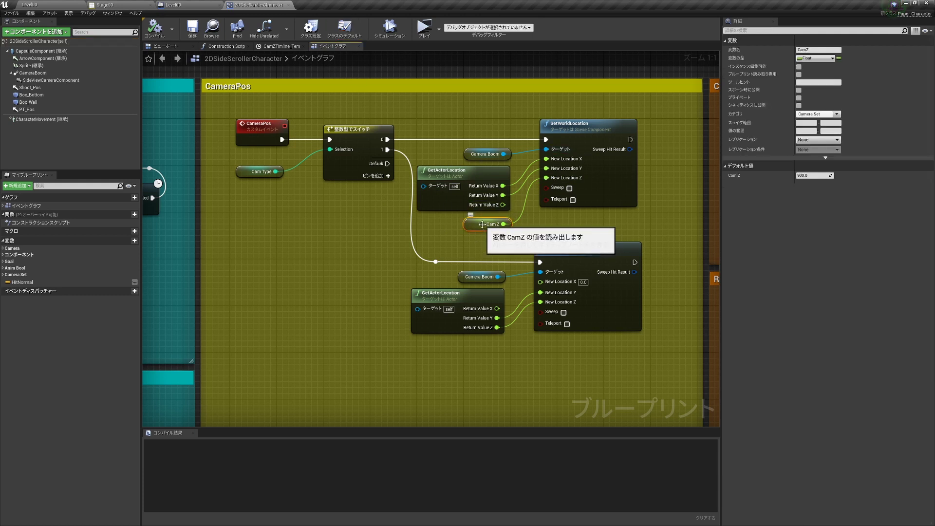
left_click(482, 223)
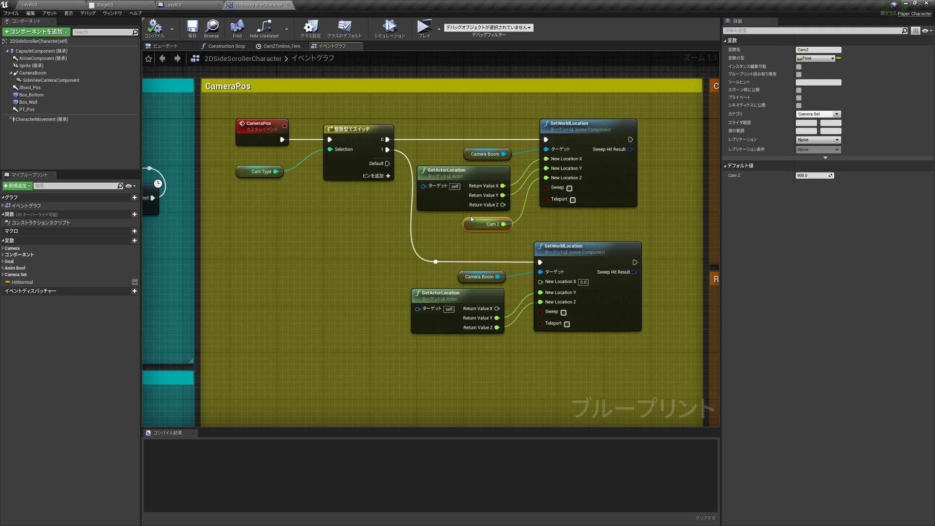
left_click(185, 5)
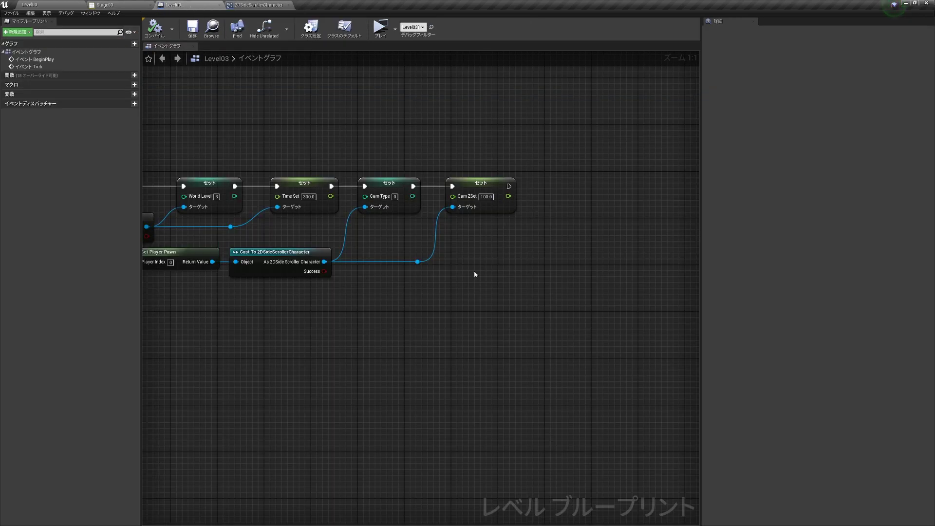
Add a Set Cam Z node from the character cast and chain it after Cam ZSet
left_click_drag(418, 262, 519, 253)
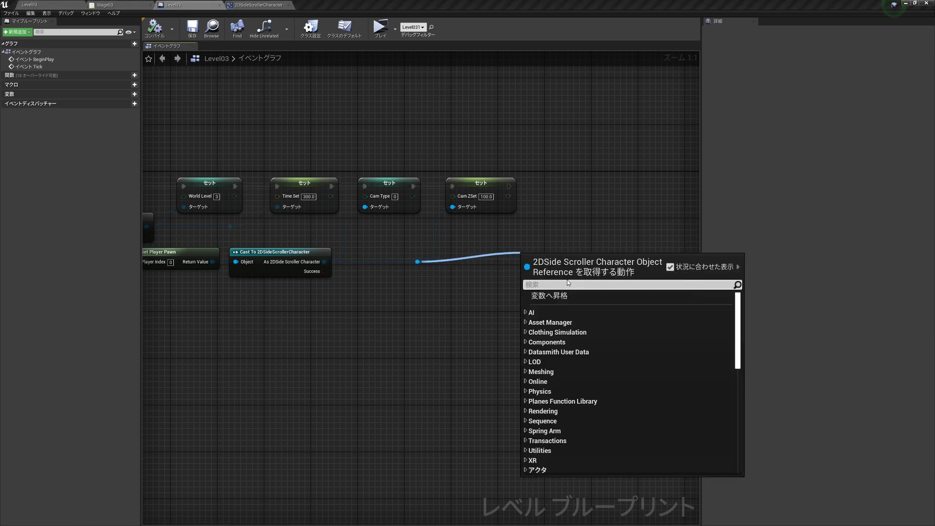
type("cam")
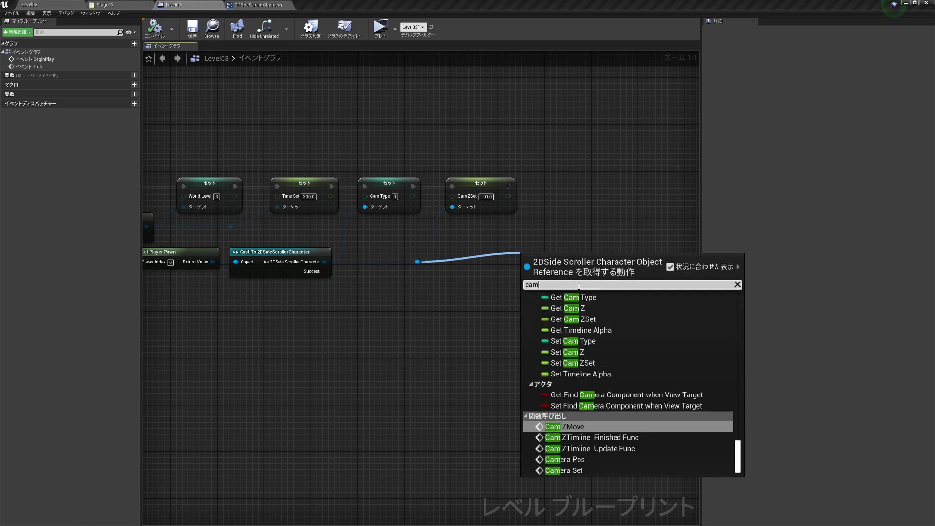
type("z")
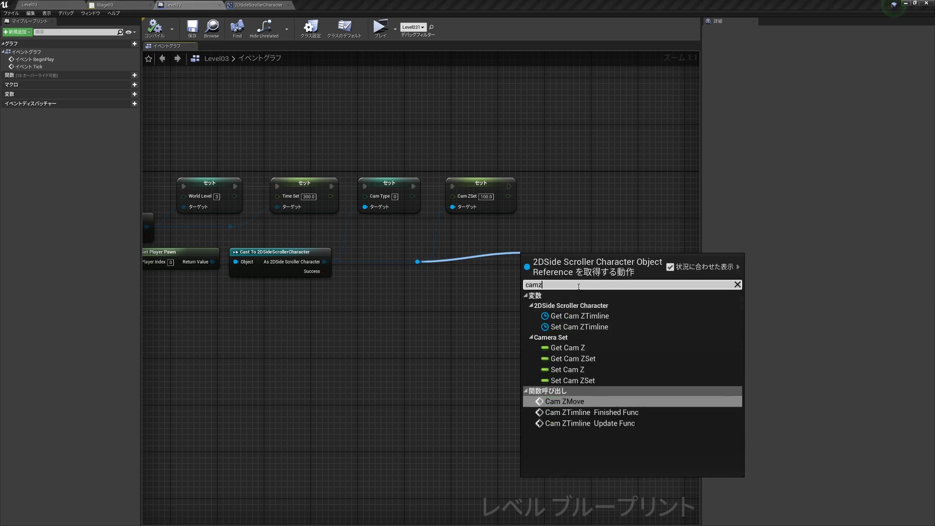
left_click(564, 369)
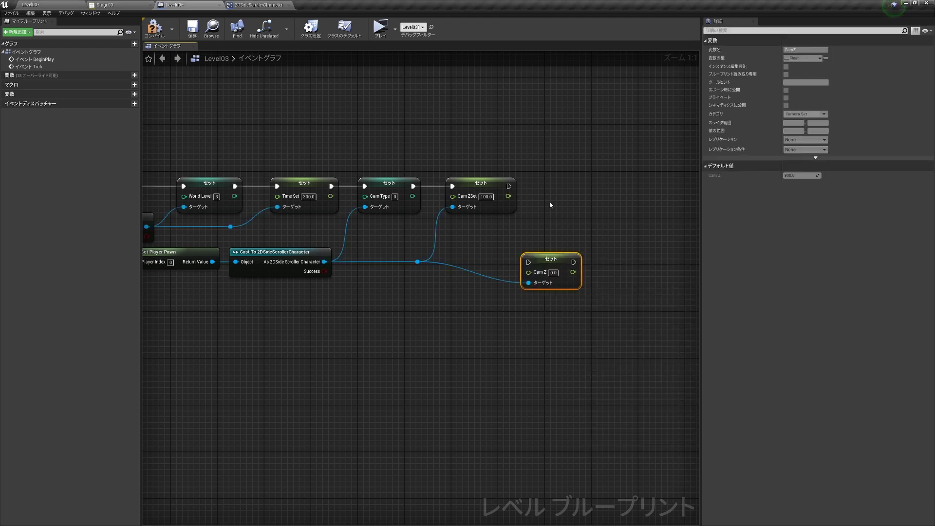
left_click_drag(562, 258, 586, 223)
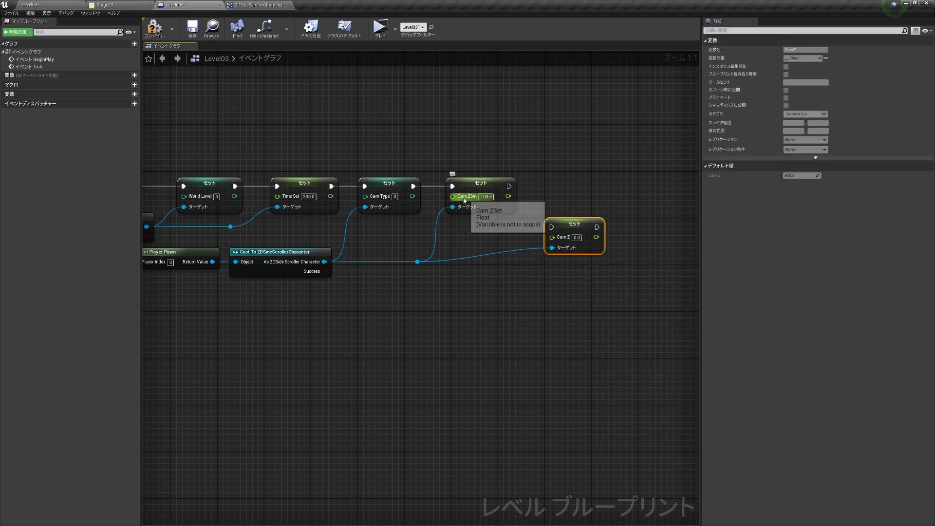
left_click_drag(564, 218, 564, 178)
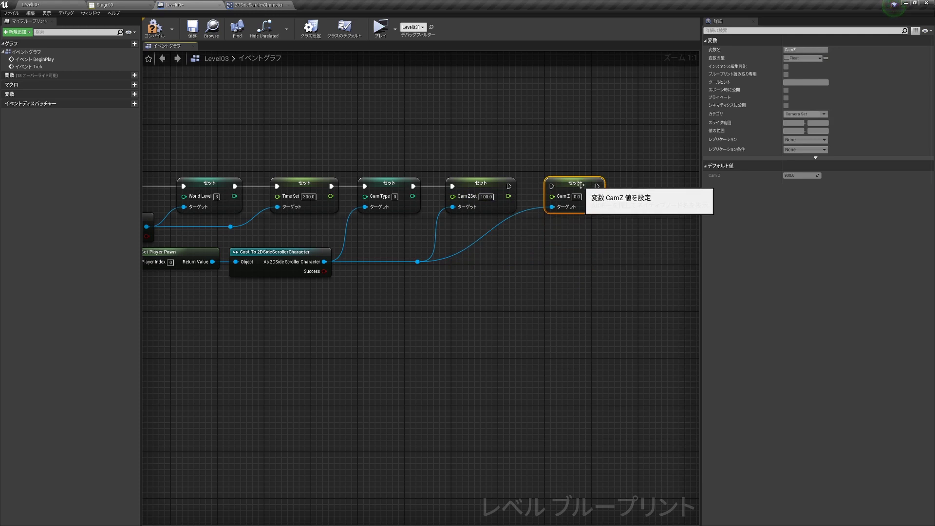
left_click_drag(509, 186, 552, 186)
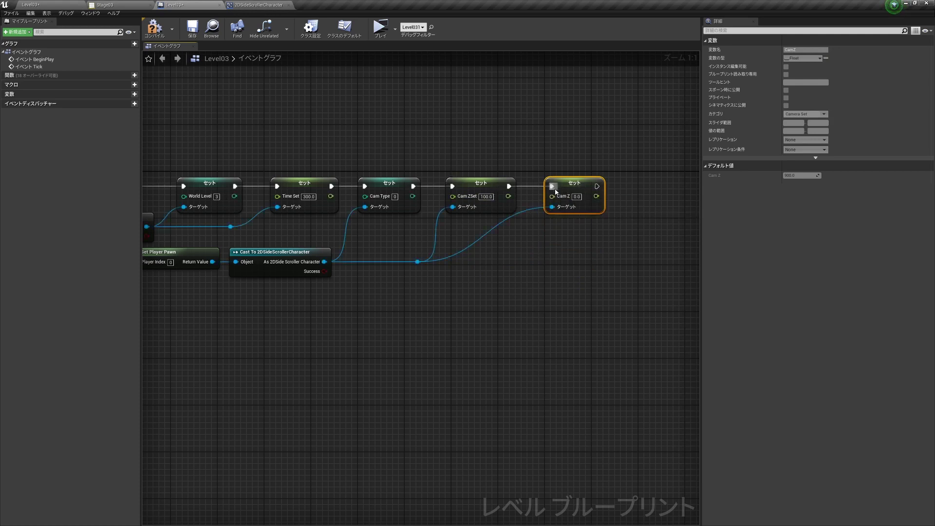
Tidy the cast target wire with a reroute point and set Cam Z to 100
double_click(462, 252)
left_click_drag(462, 253, 519, 269)
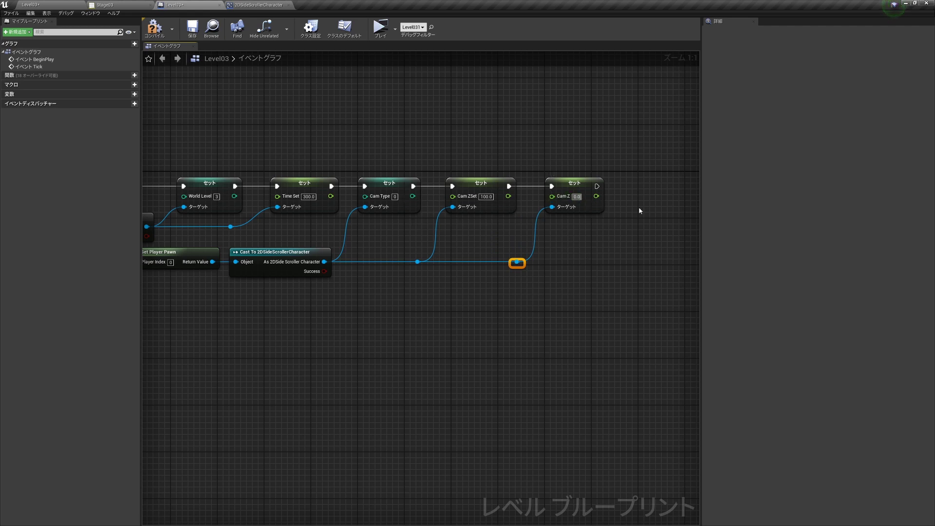
key("BackSpace")
type("100")
key("Return")
left_click(582, 171)
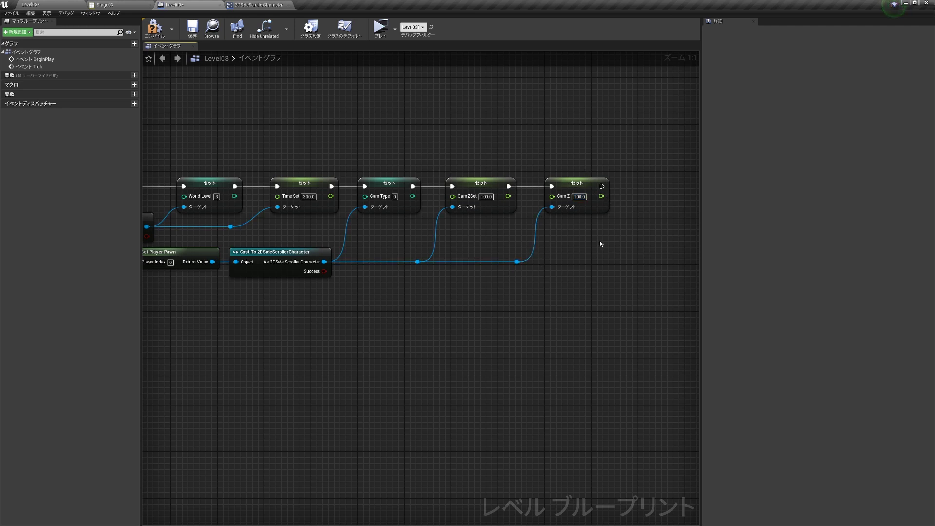
left_click_drag(622, 240, 536, 147)
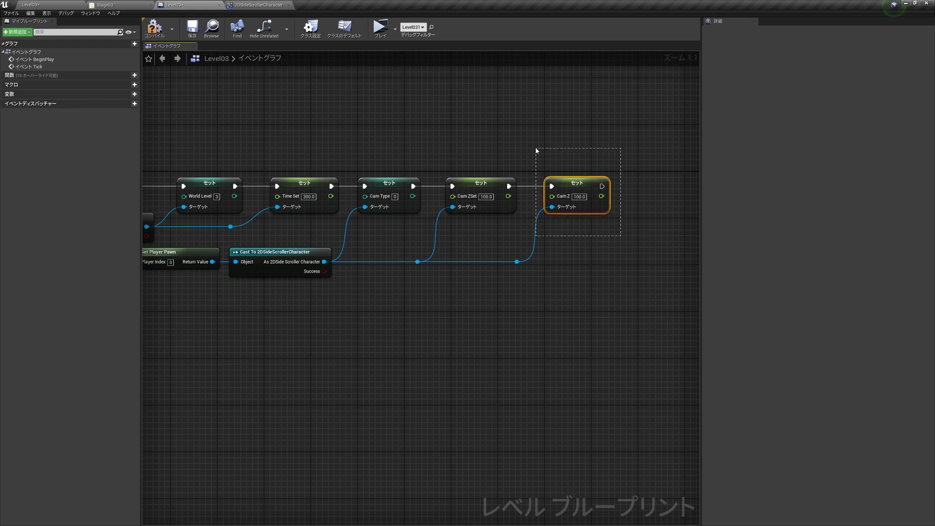
Compile and save the Level03 Level Blueprint
left_click(371, 136)
left_click(155, 30)
left_click(192, 28)
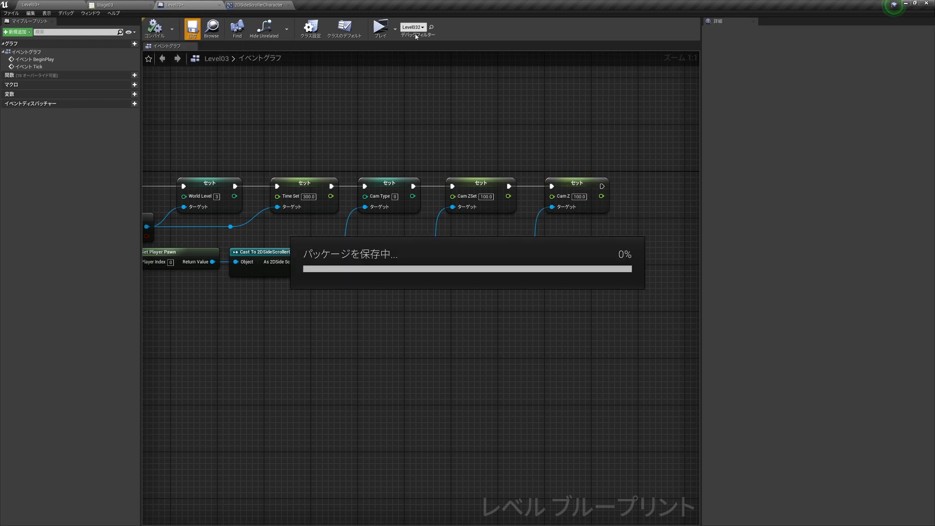
Play-test stage 03, running the character left and right and jumping with Space
left_click(382, 30)
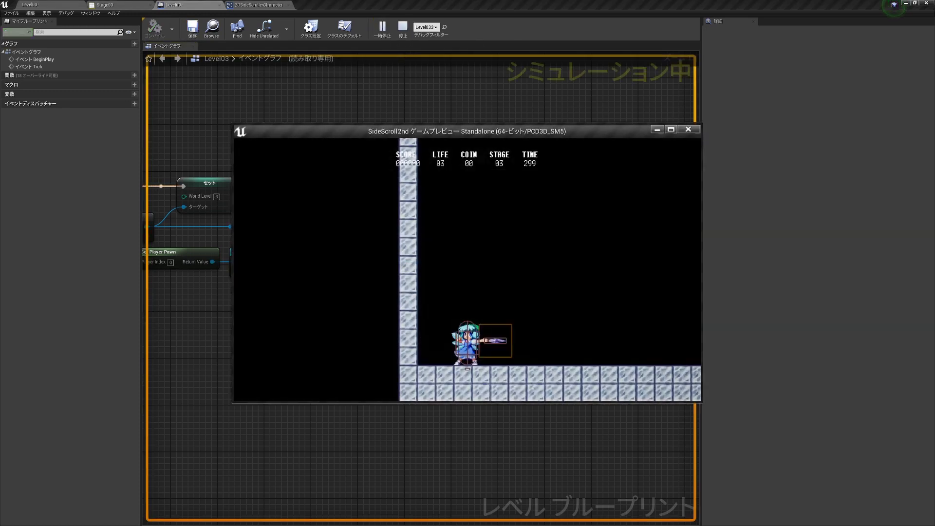
key("Right")
key("Left")
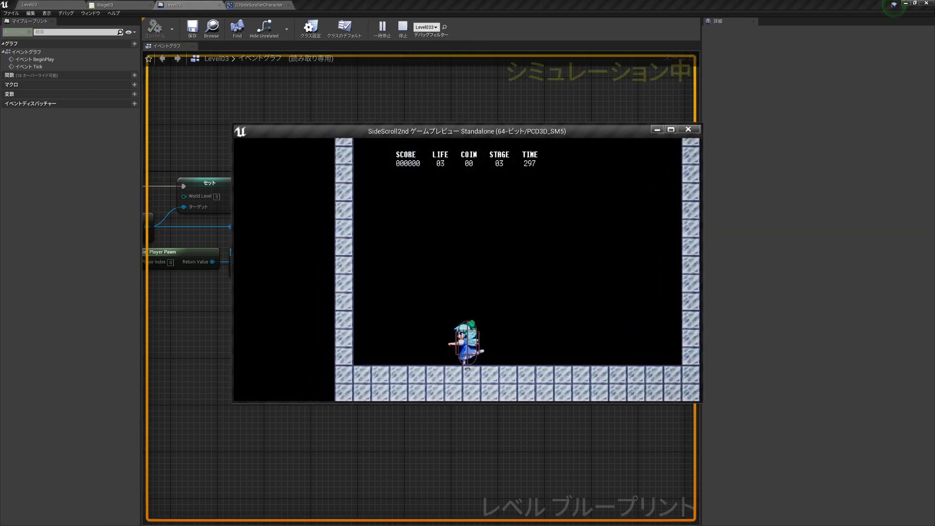
key("space")
key("Right")
key("space")
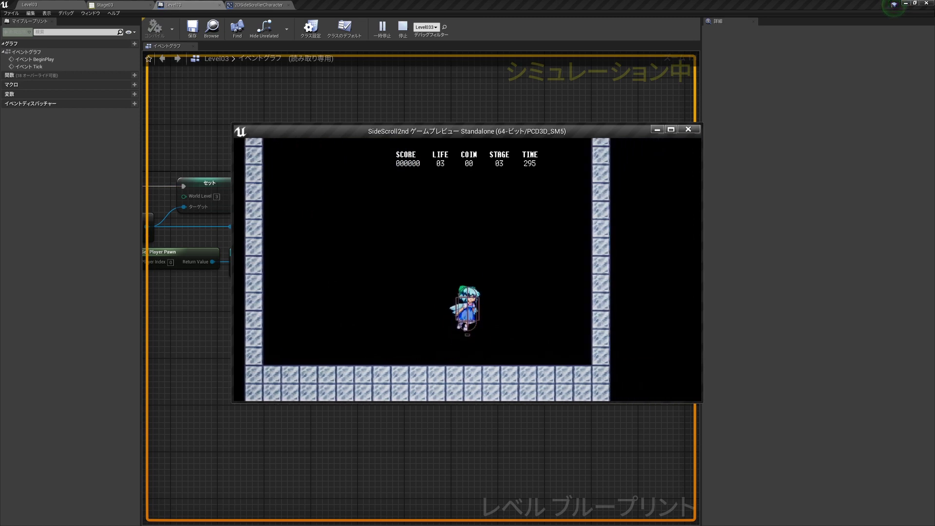
key("Right")
key("space")
key("Left")
key("space")
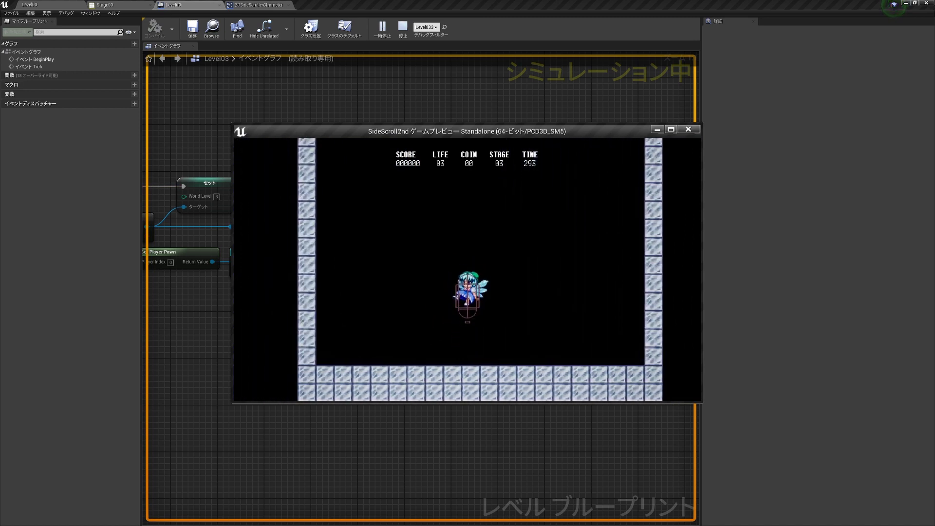
key("Left")
key("Right")
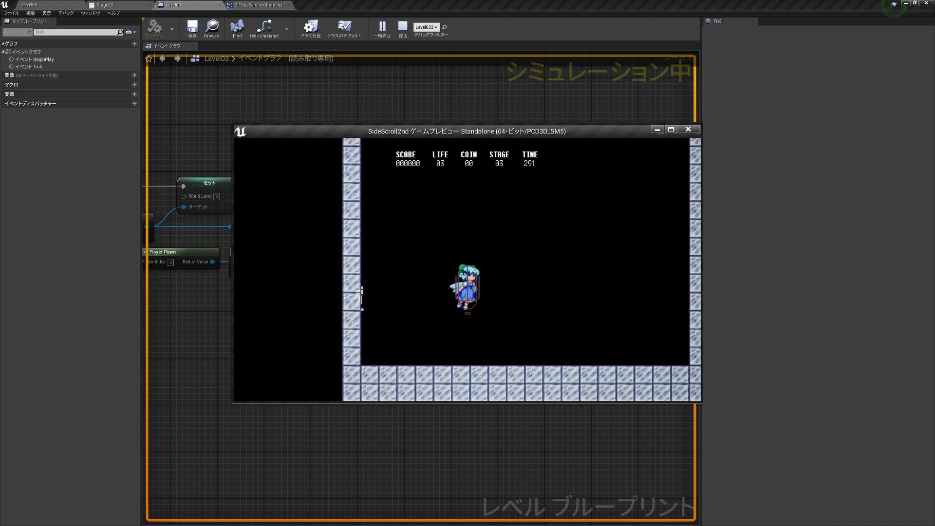
key("Right")
key("Left")
key("Escape")
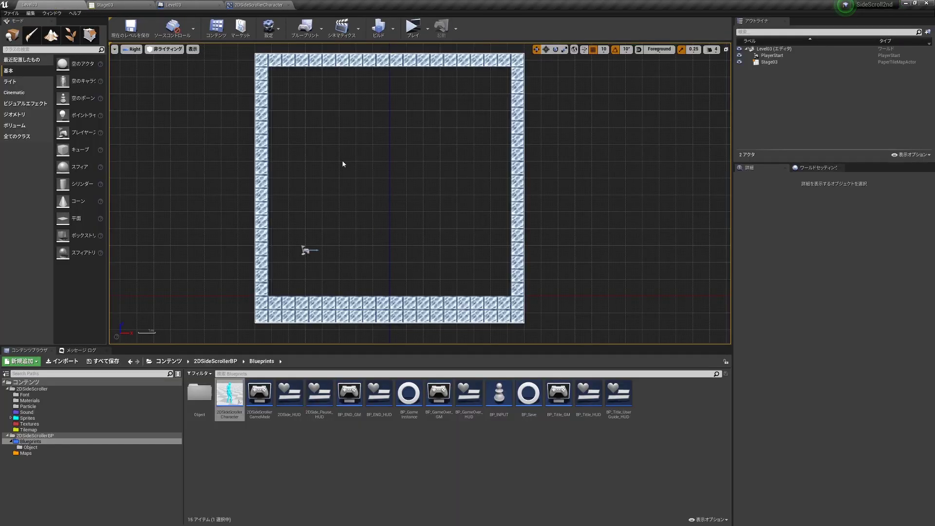
right_click_drag(342, 164, 334, 184)
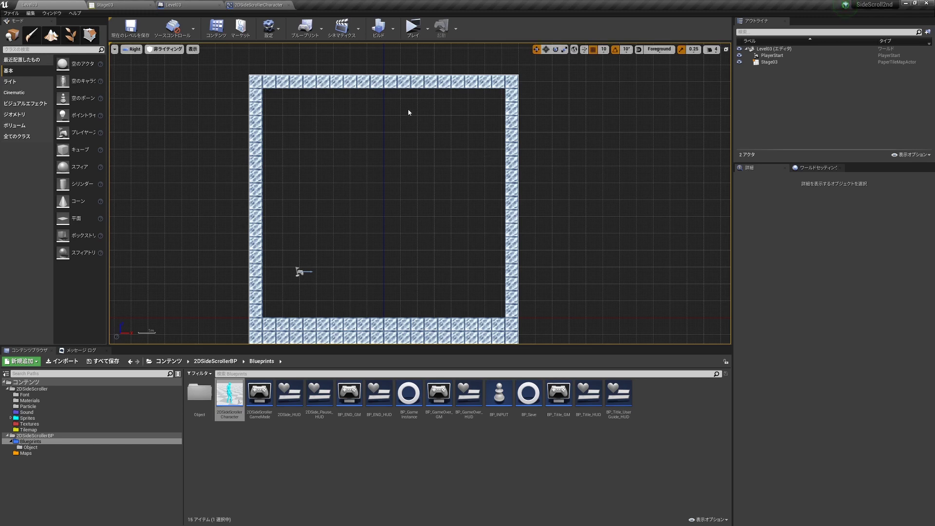
scroll(408, 112, "down", 2)
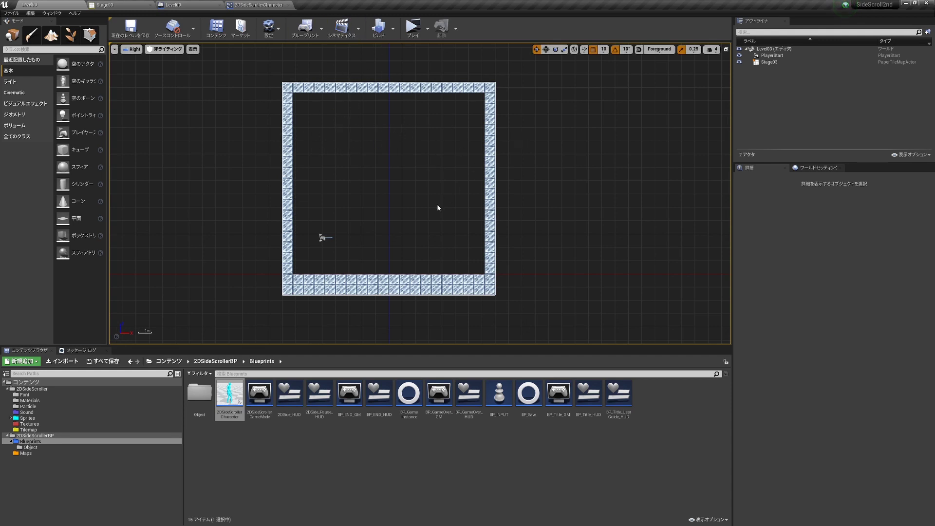
right_click_drag(437, 204, 471, 188)
scroll(459, 188, "up", 2)
scroll(432, 190, "down", 1)
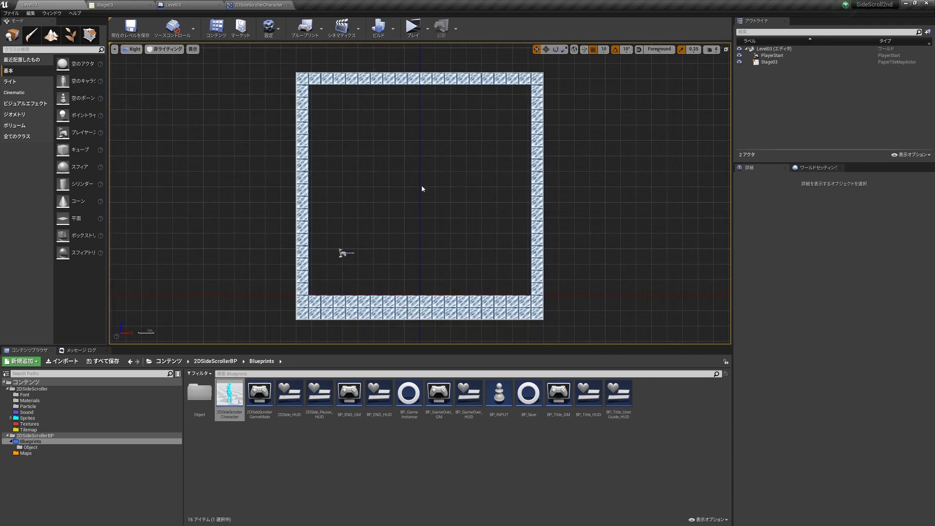
left_click(414, 26)
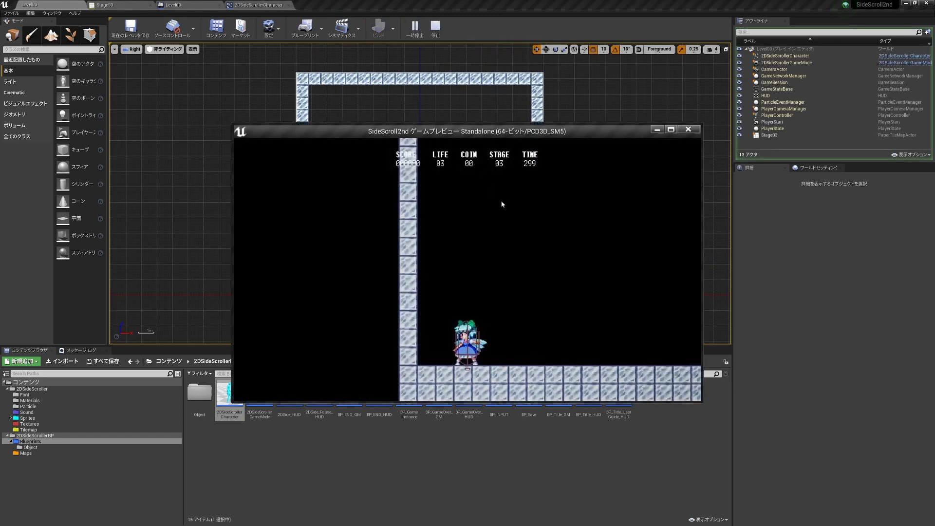
left_click(501, 202)
key("space")
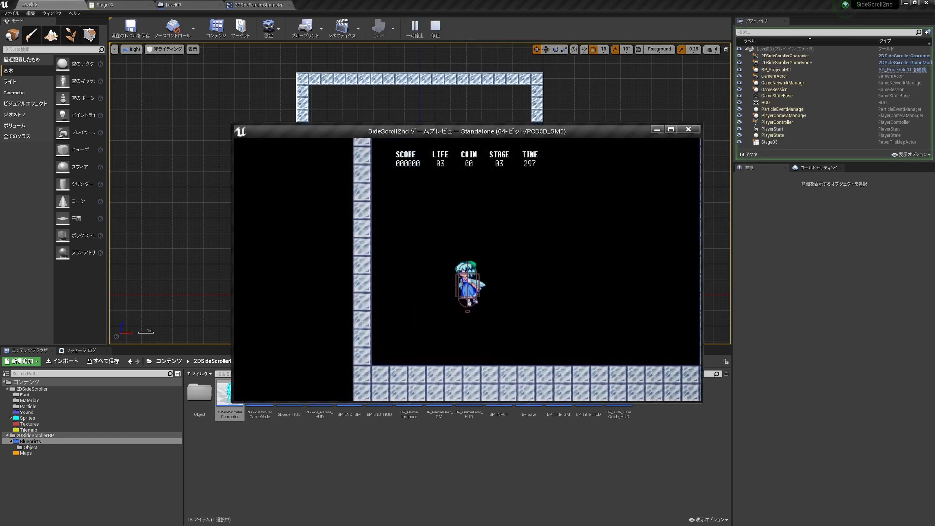
key("Left")
key("Left")
key("space")
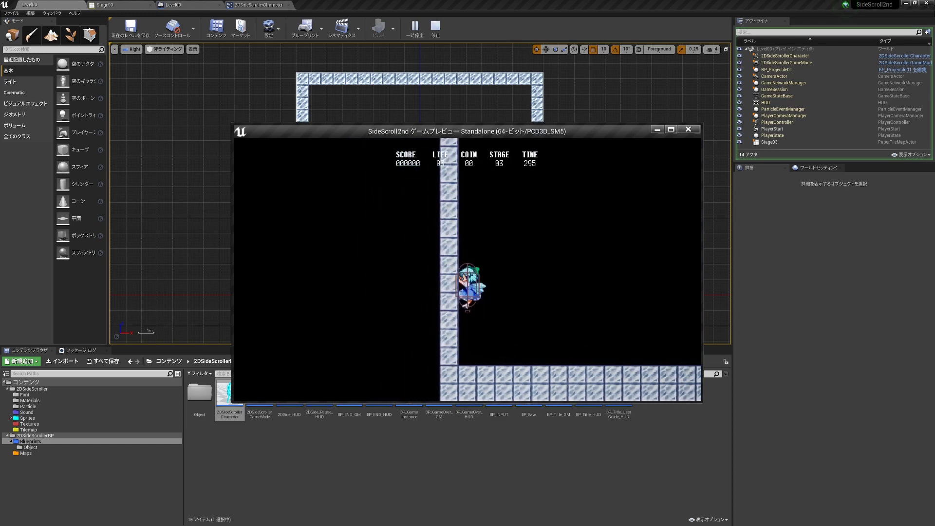
key("Right")
key("Right")
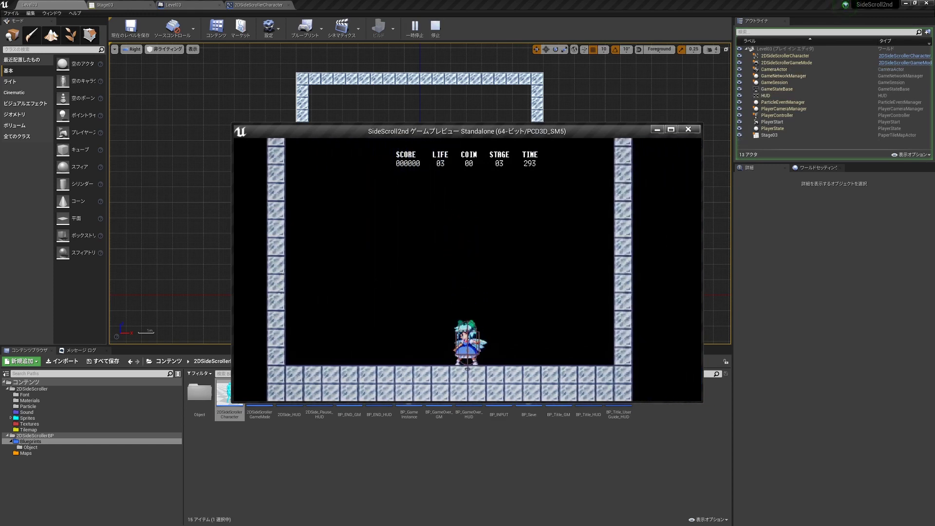
key("Left")
key("Escape")
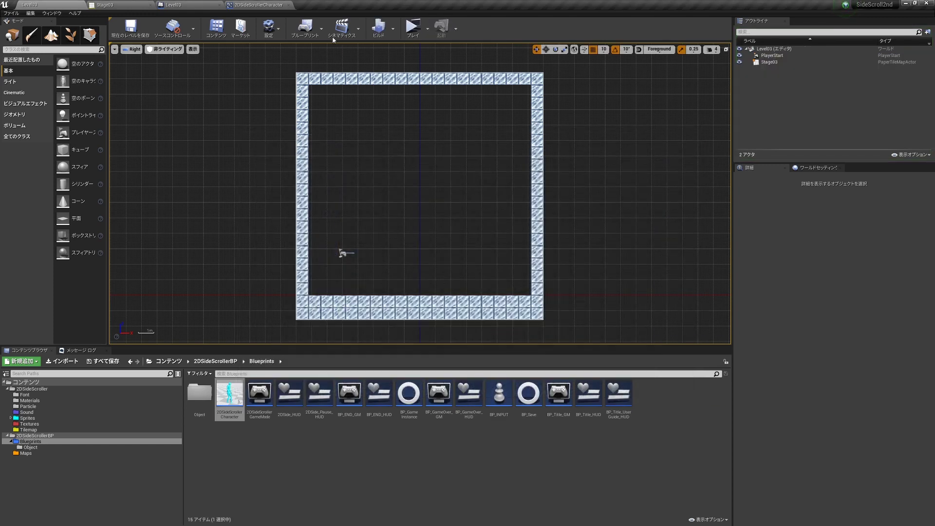
left_click(173, 5)
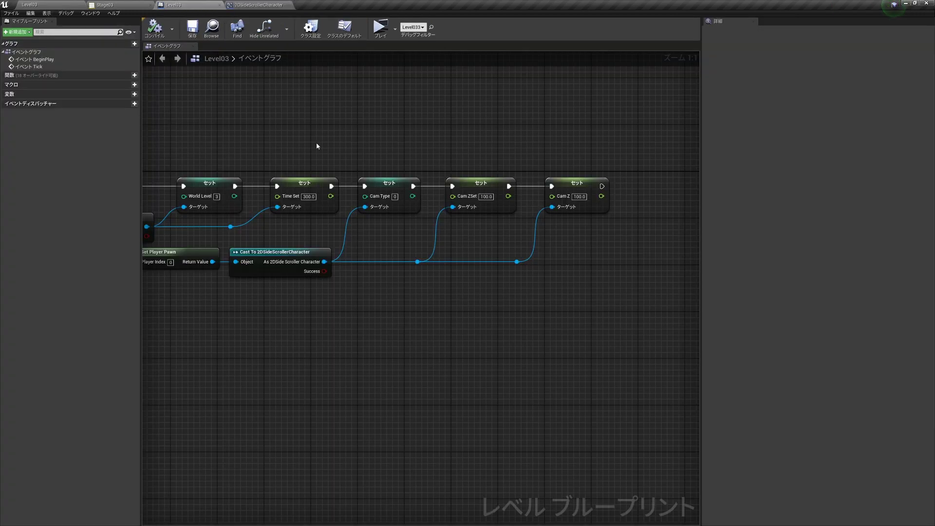
right_click_drag(316, 142, 409, 129)
scroll(477, 203, "down", 2)
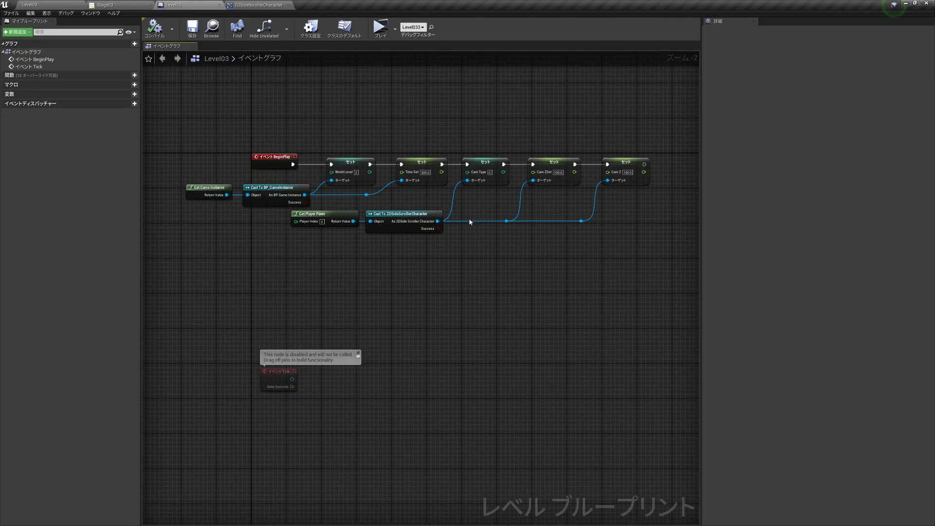
scroll(451, 213, "up", 1)
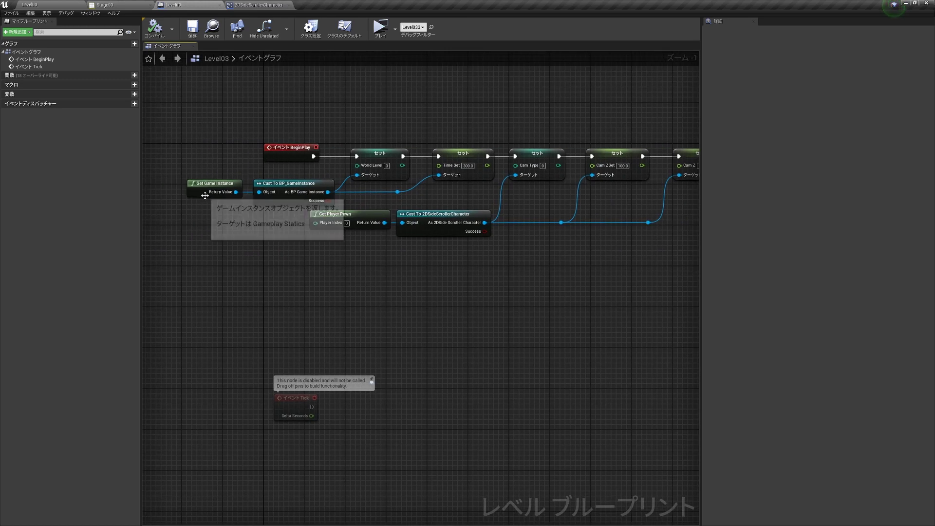
right_click_drag(424, 186, 402, 215)
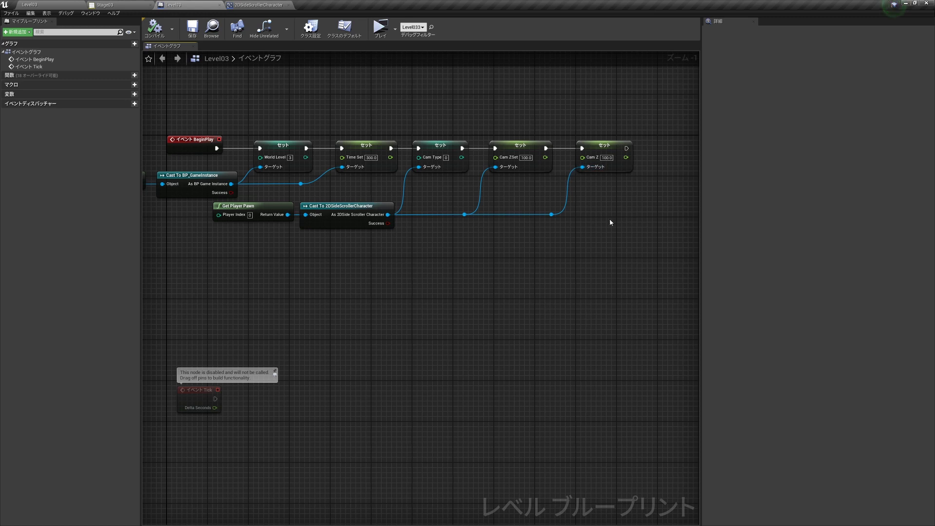
mouse_move(611, 223)
right_mouse_down()
mouse_move(618, 219)
mouse_move(629, 241)
right_mouse_up()
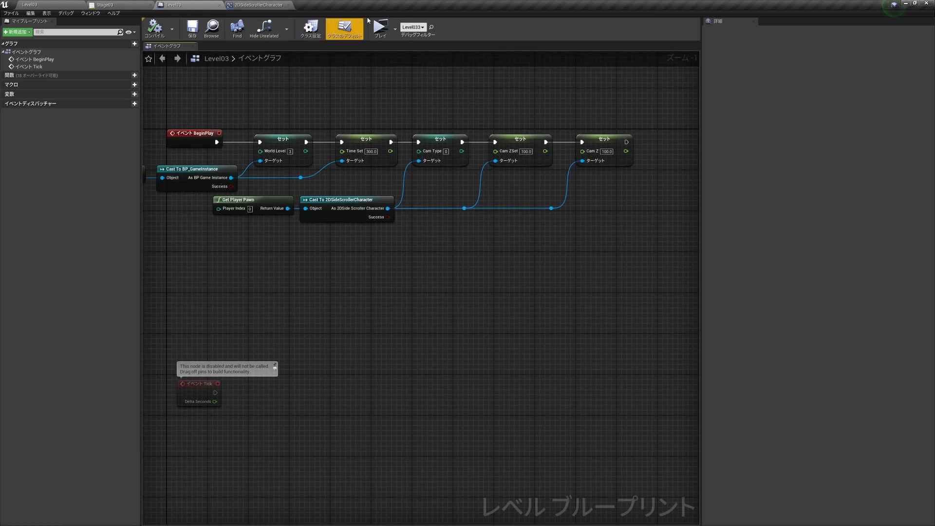
left_click(382, 28)
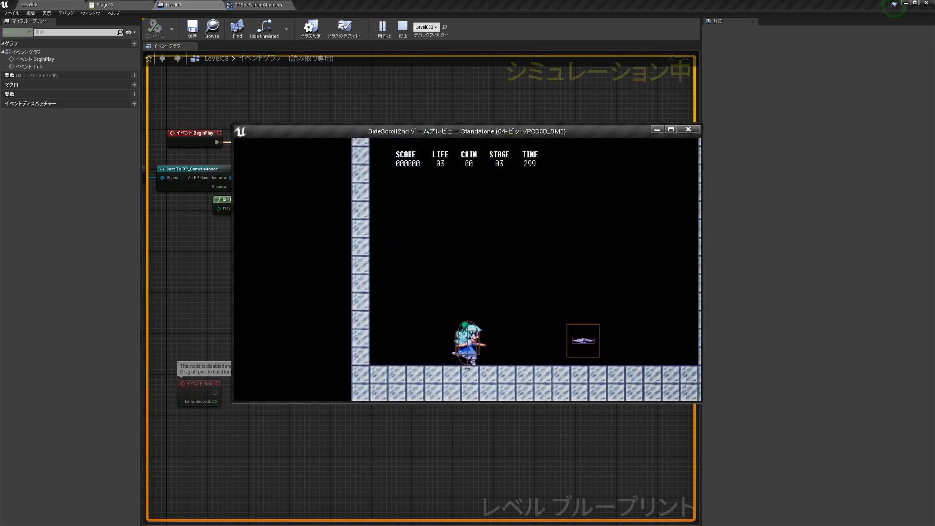
key("Right")
key("Left")
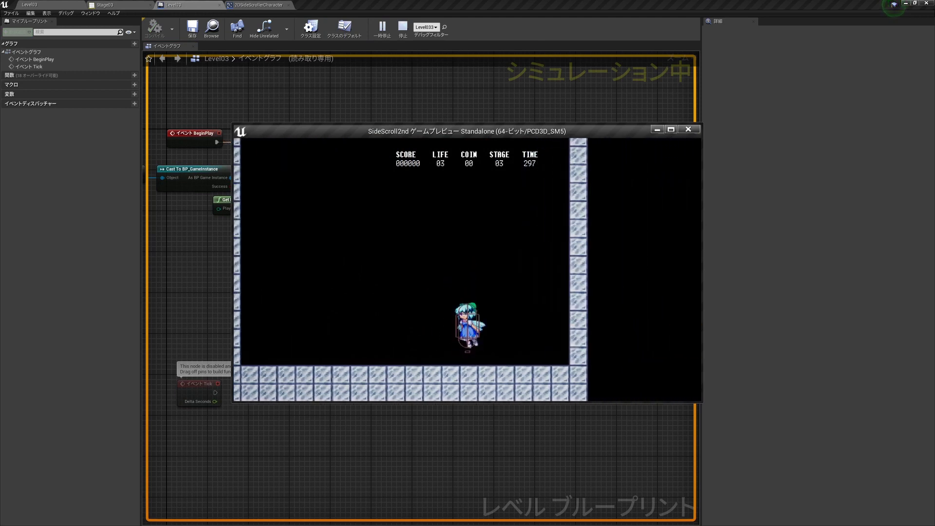
key("space")
key("Right")
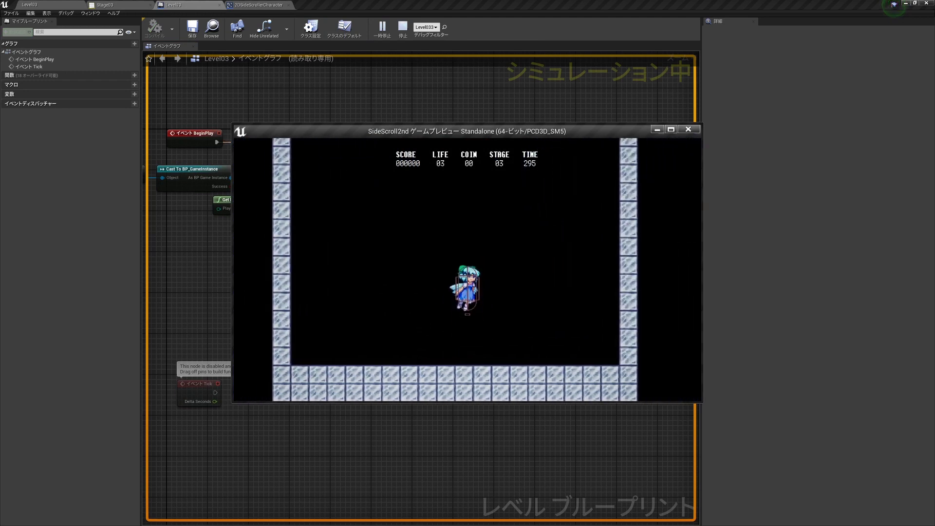
key("Left")
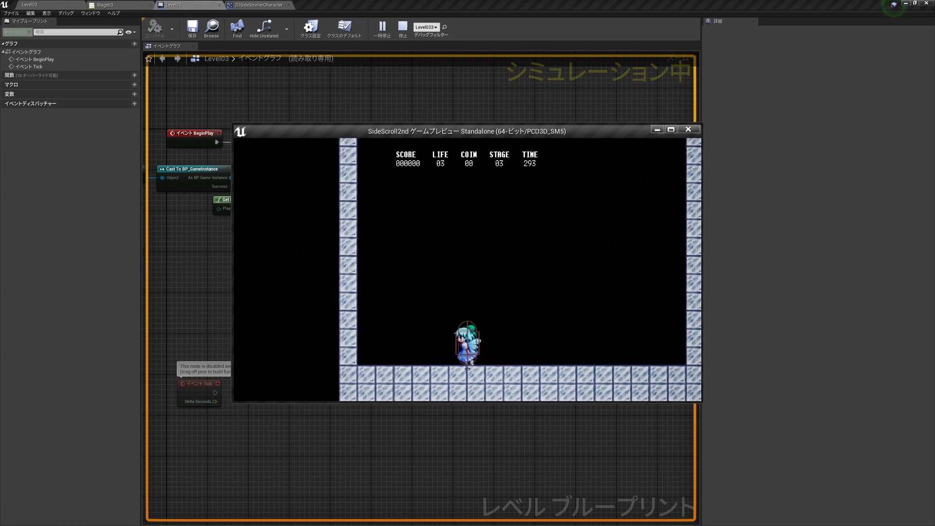
key("Escape")
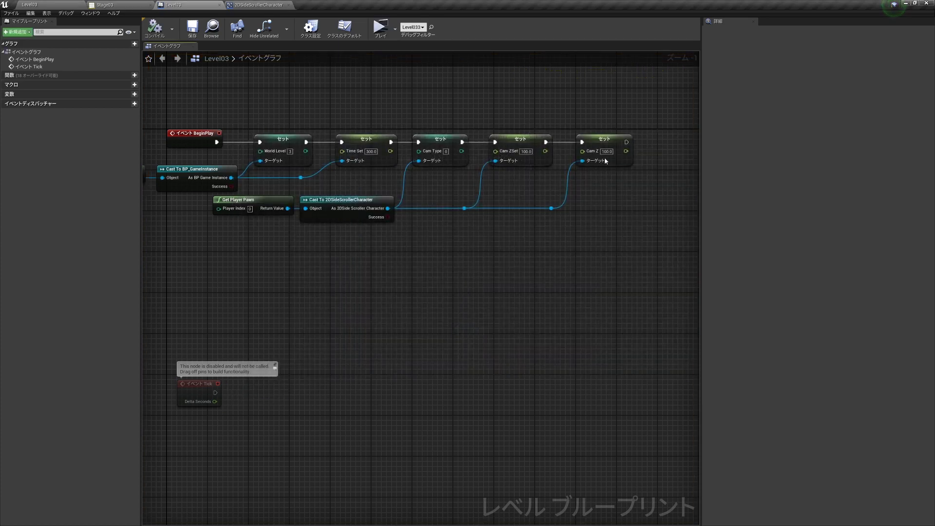
left_click(38, 4)
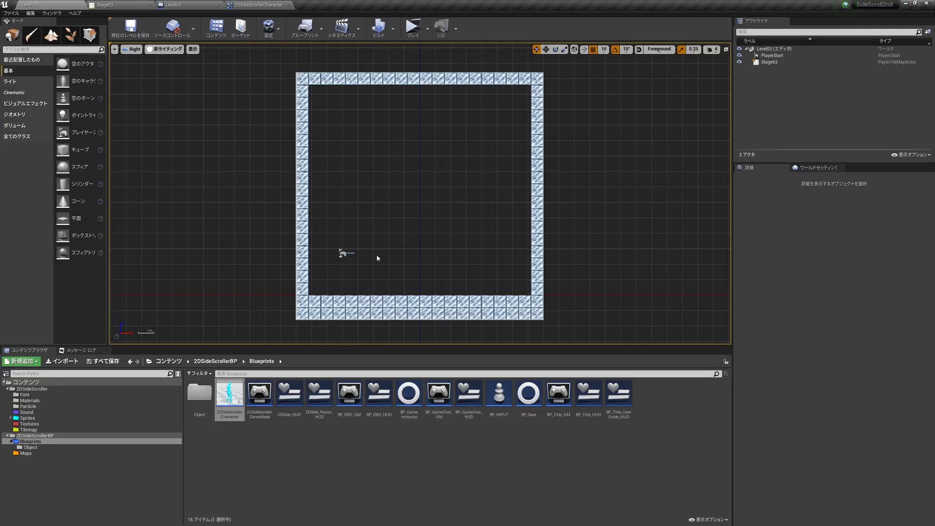
Select Level03's PlayerStart and zoom the viewport in on it and the ice floor
left_click(345, 252)
scroll(346, 252, "up", 2)
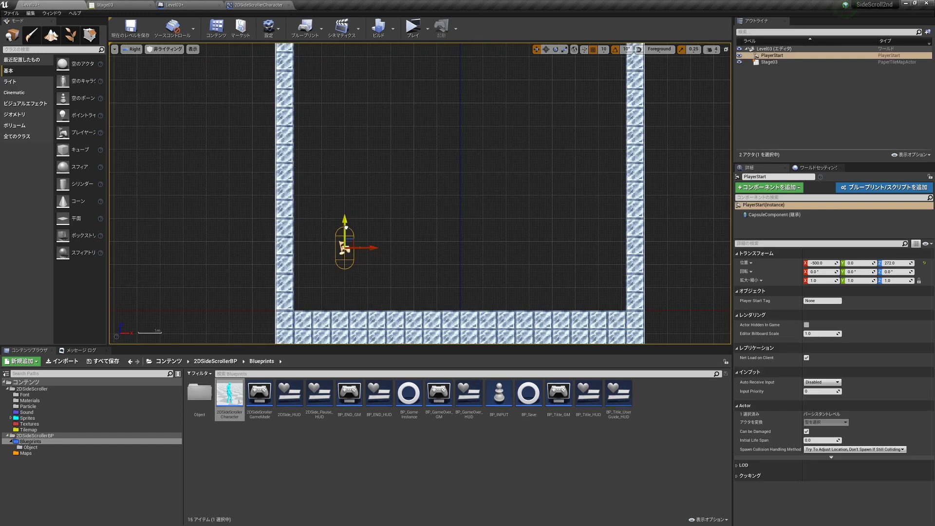
scroll(350, 282, "up", 2)
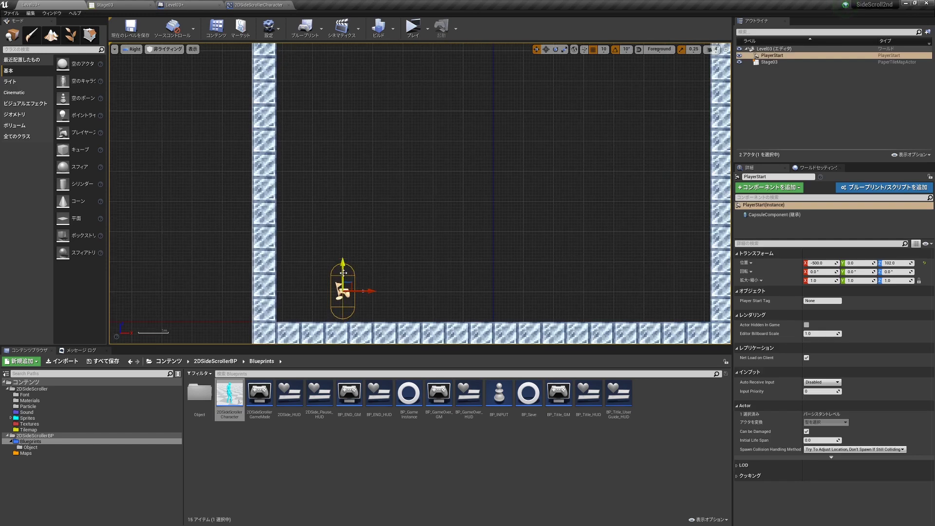
right_click_drag(459, 278, 452, 266)
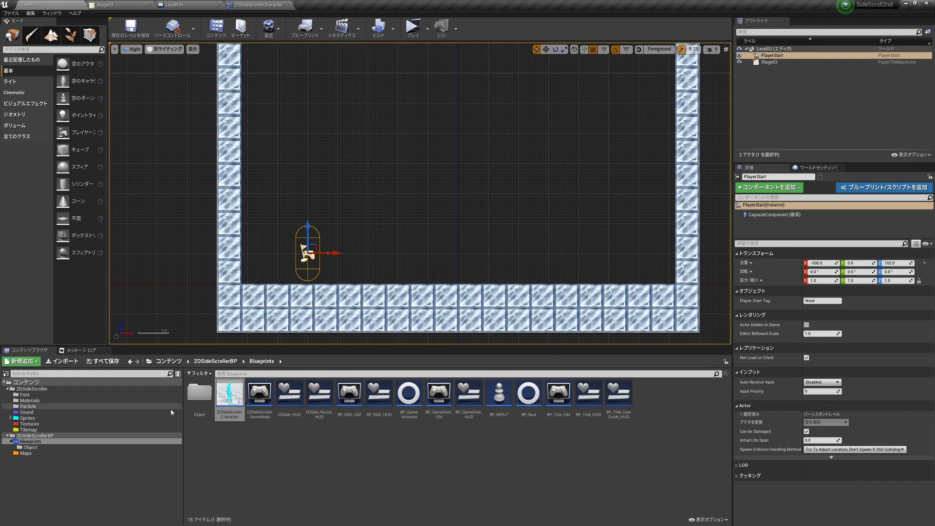
Drag BP_Enemy_Tewi from Blueprints/Object into the level and drop it onto the ice floor at 0, 0, 90
double_click(200, 393)
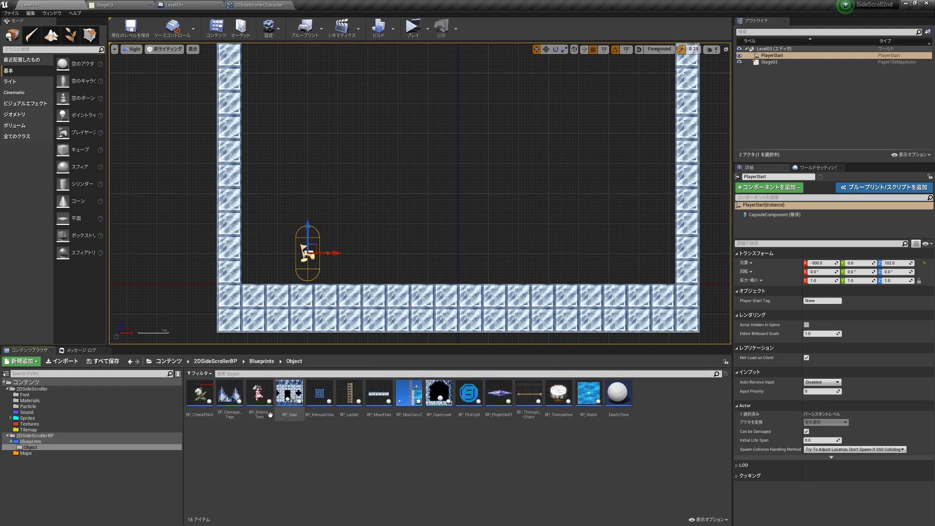
left_click_drag(260, 395, 492, 209)
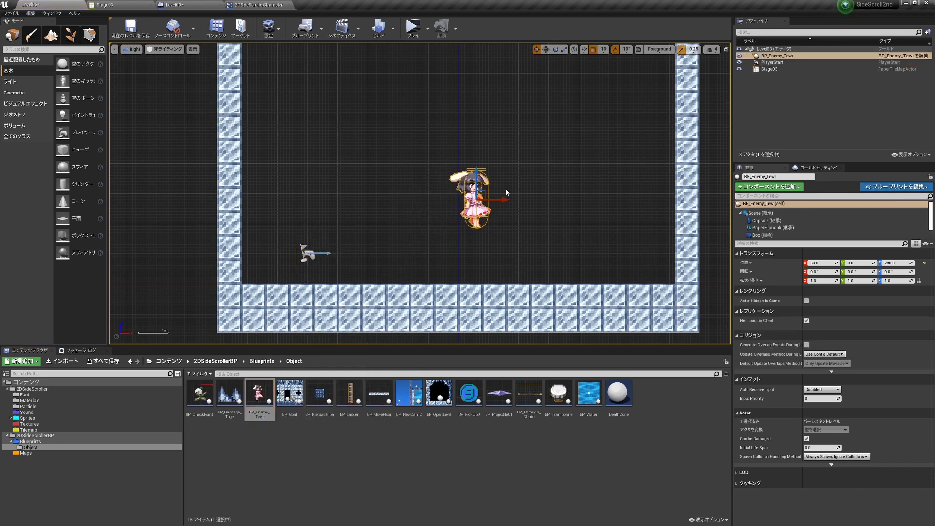
mouse_move(479, 192)
left_mouse_down()
mouse_move(562, 247)
mouse_move(462, 248)
left_mouse_up()
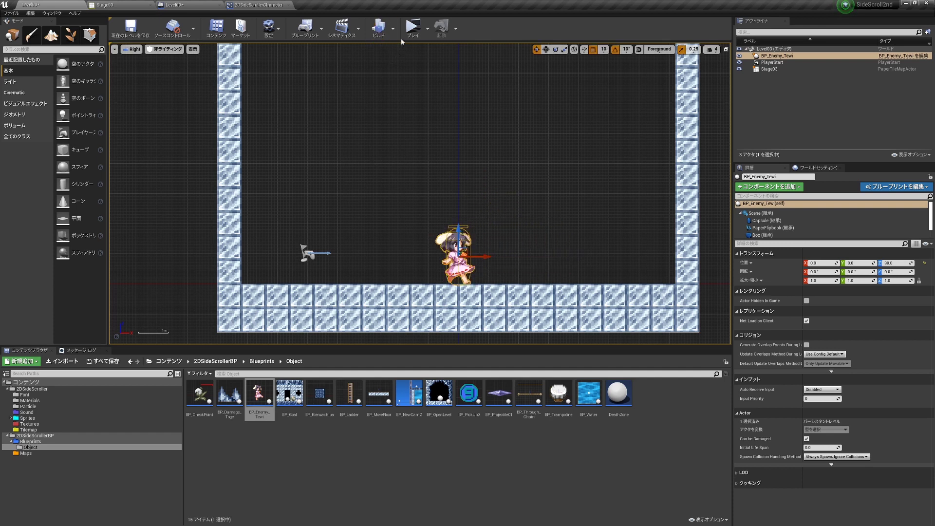
Launch a standalone Play preview of Level03 and walk the character left and right on the ice
left_click(413, 28)
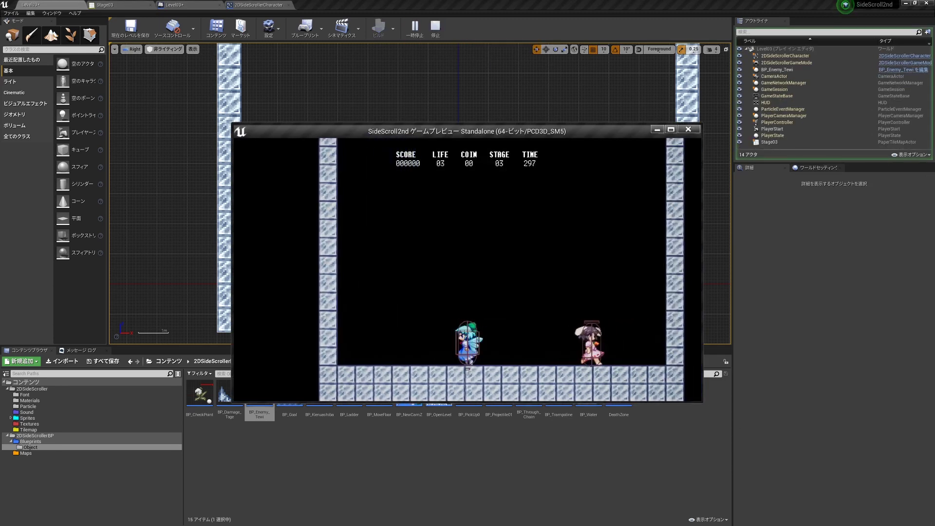
key("Left")
key("Right")
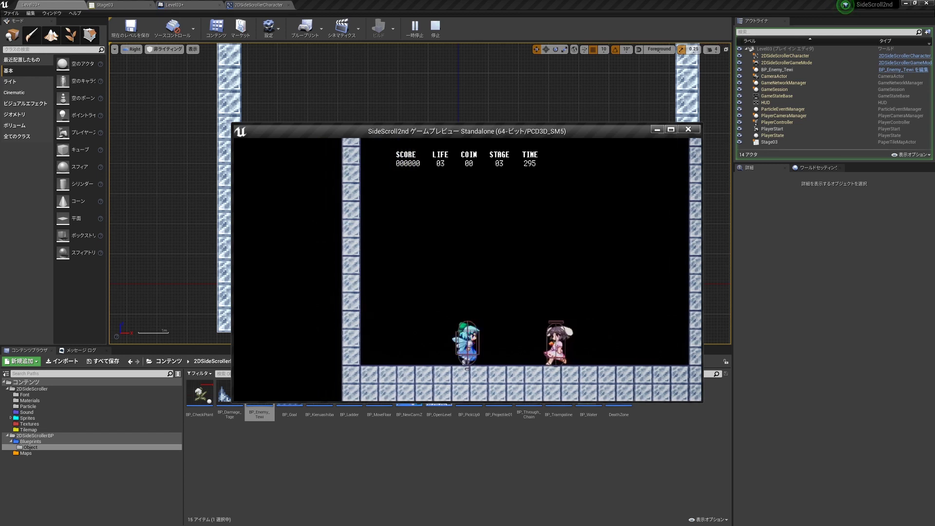
key("Right")
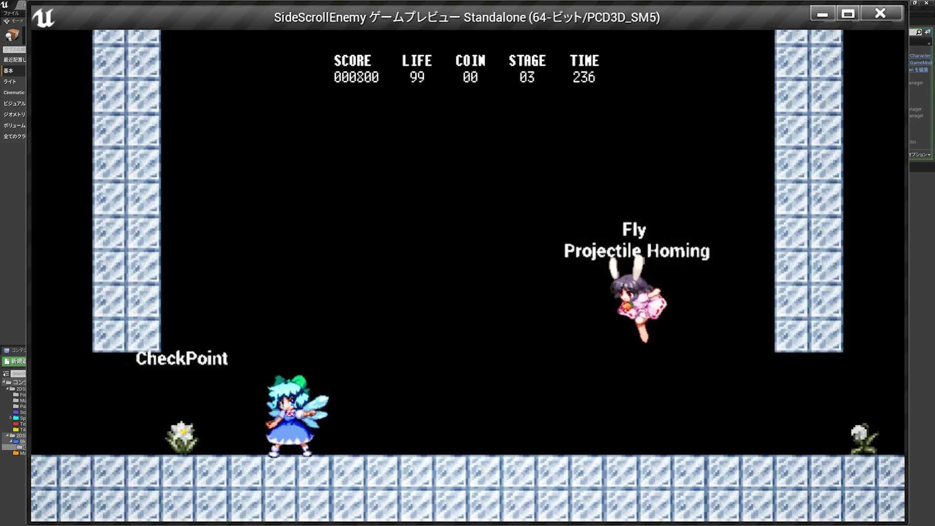
Run and jump twice toward the flying Tewi, landing on her to raise the score to 001000
key("Left")
key("space")
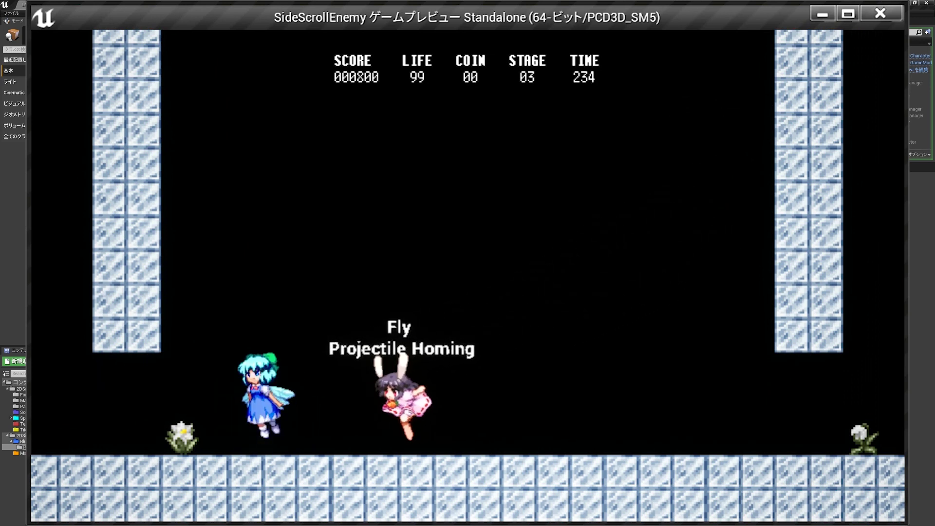
key("Right")
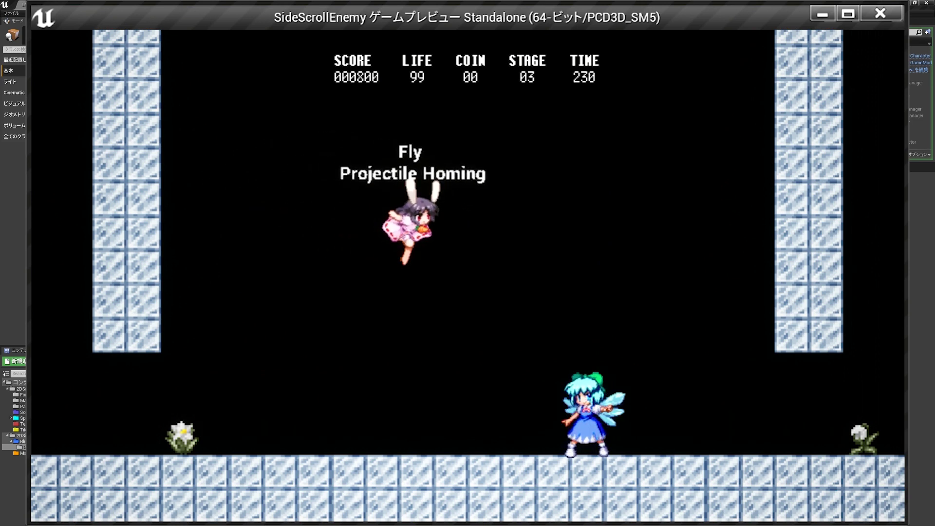
key("Left")
key("space")
key("Right")
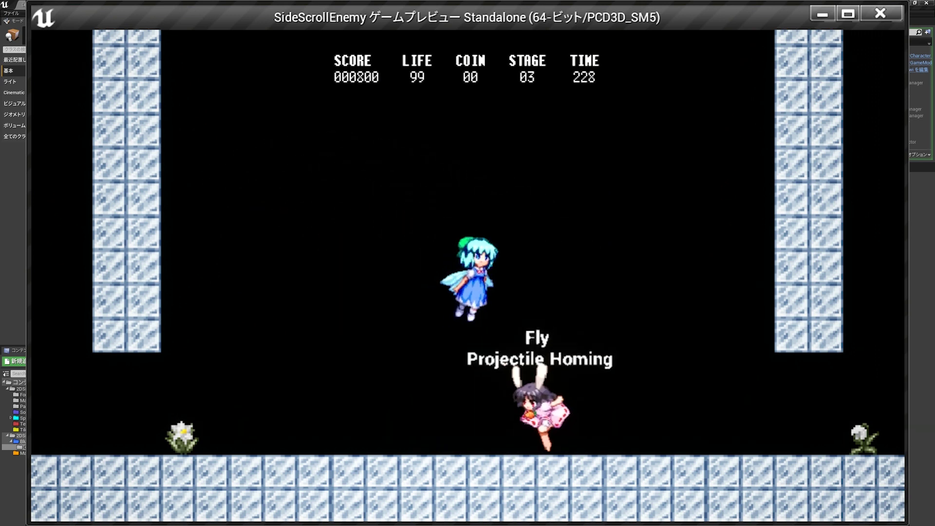